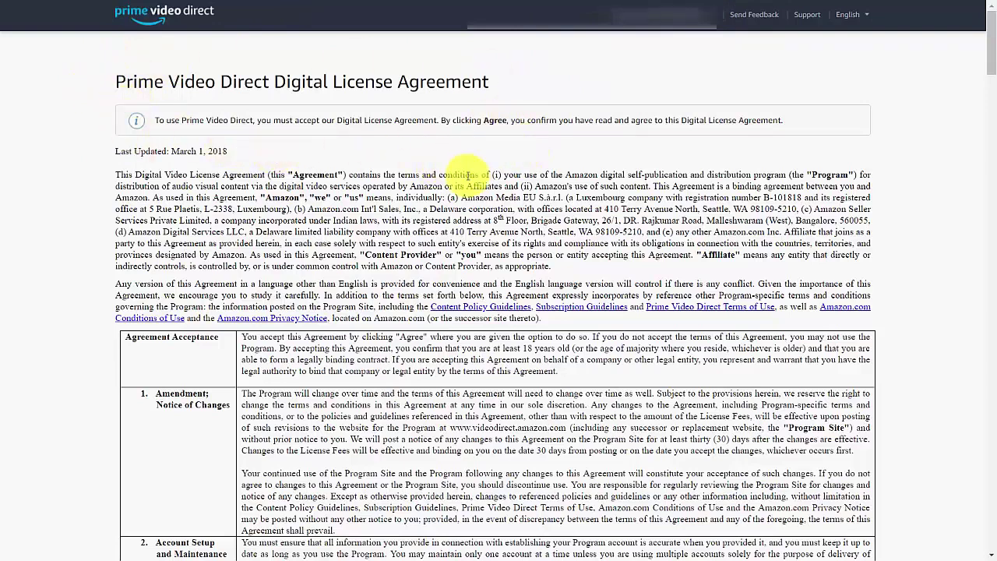
# Accept the Prime Video Direct Digital License Agreement and save the business account details.
pyautogui.press('End')
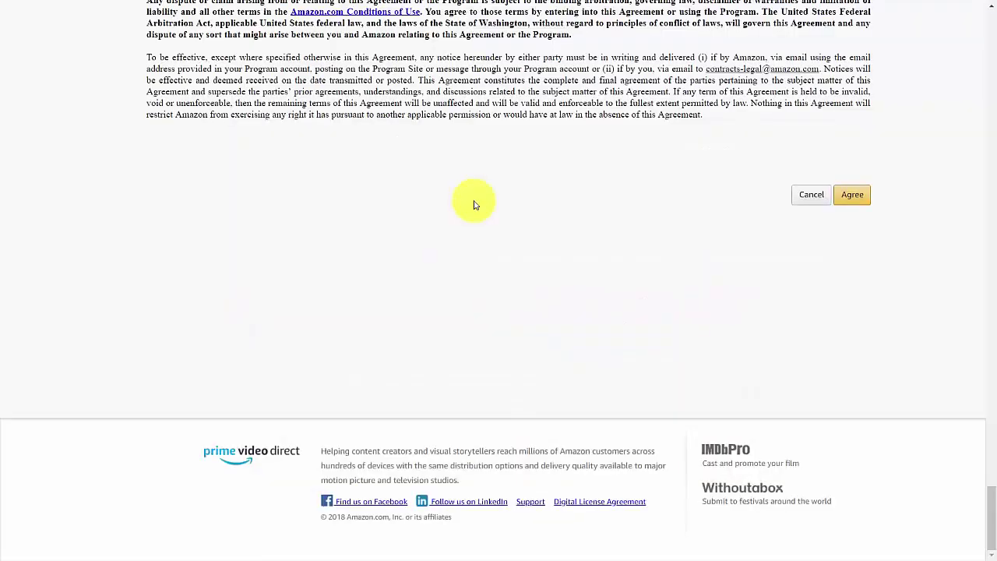
pyautogui.click(854, 197)
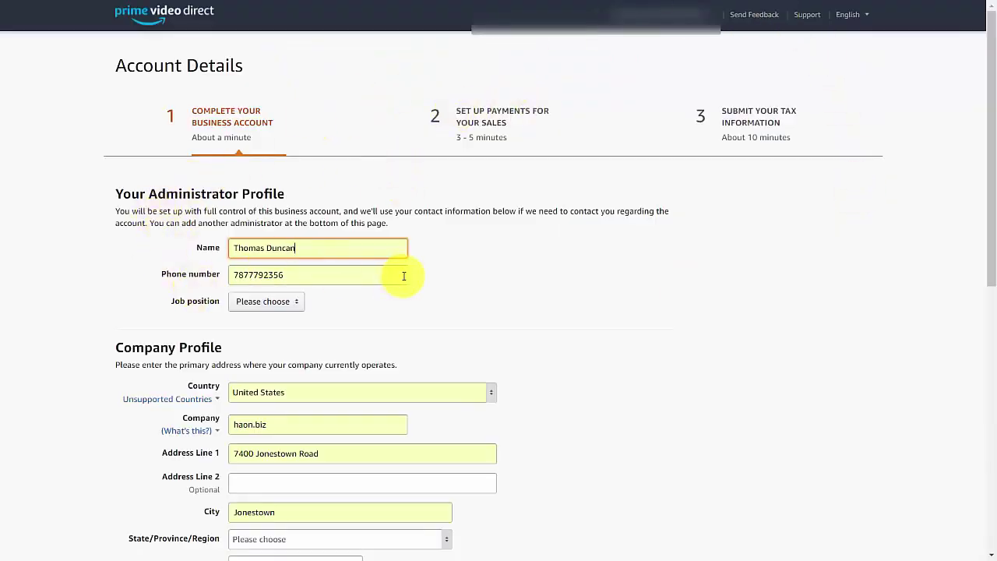
pyautogui.scroll(-5, 491, 283)
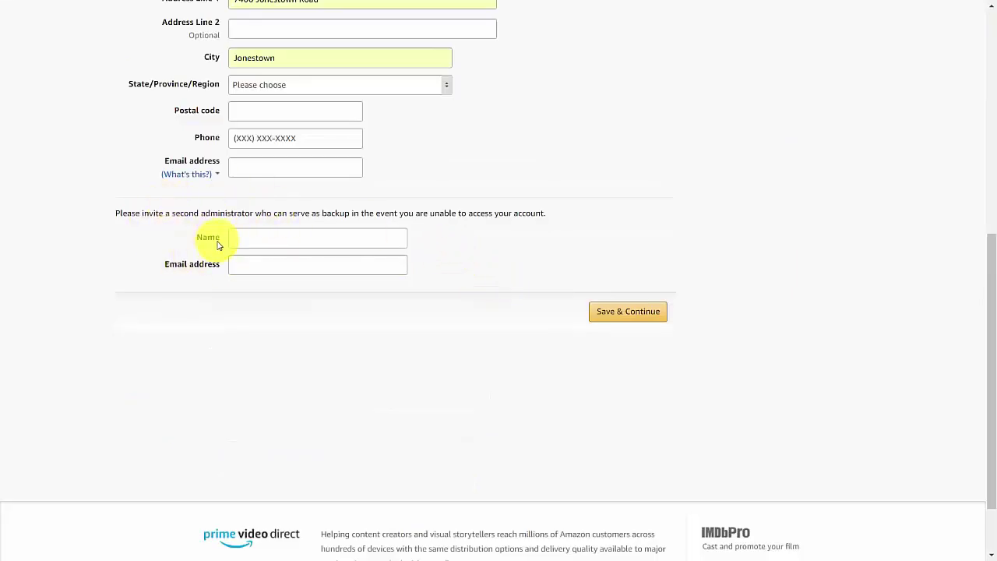
pyautogui.click(604, 315)
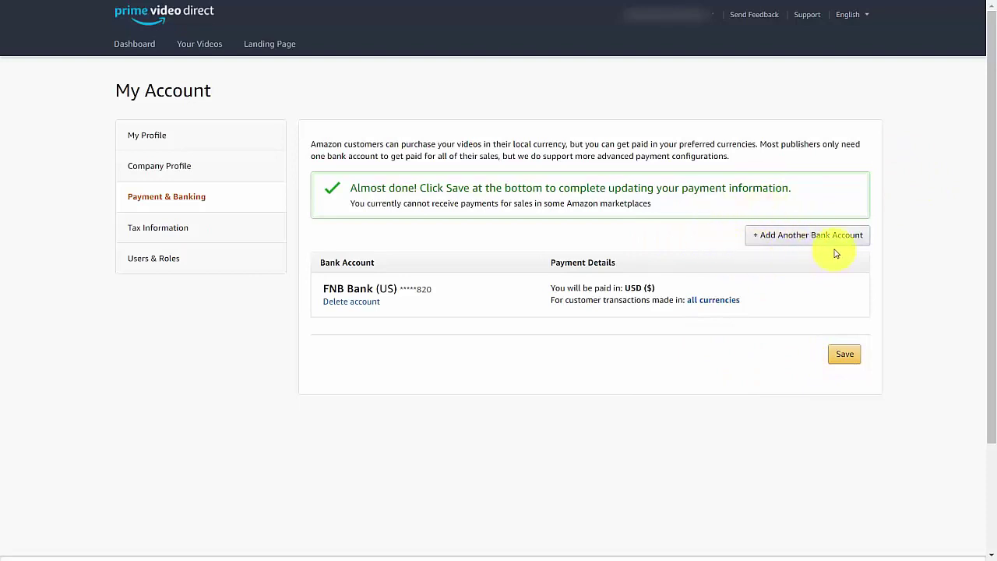
# Save the payment and banking information, and go through the tax information interview until exiting it.
pyautogui.click(844, 353)
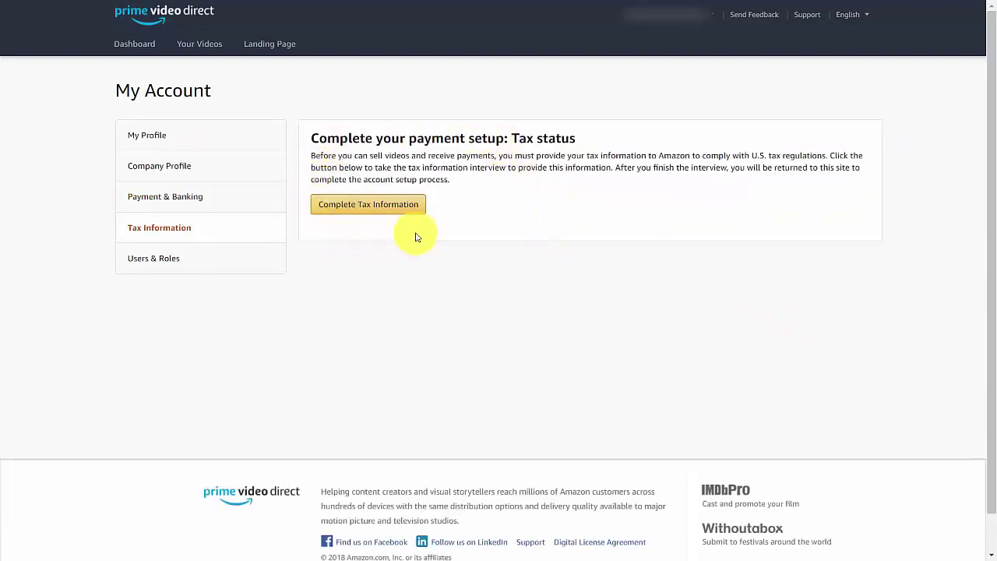
pyautogui.click(354, 206)
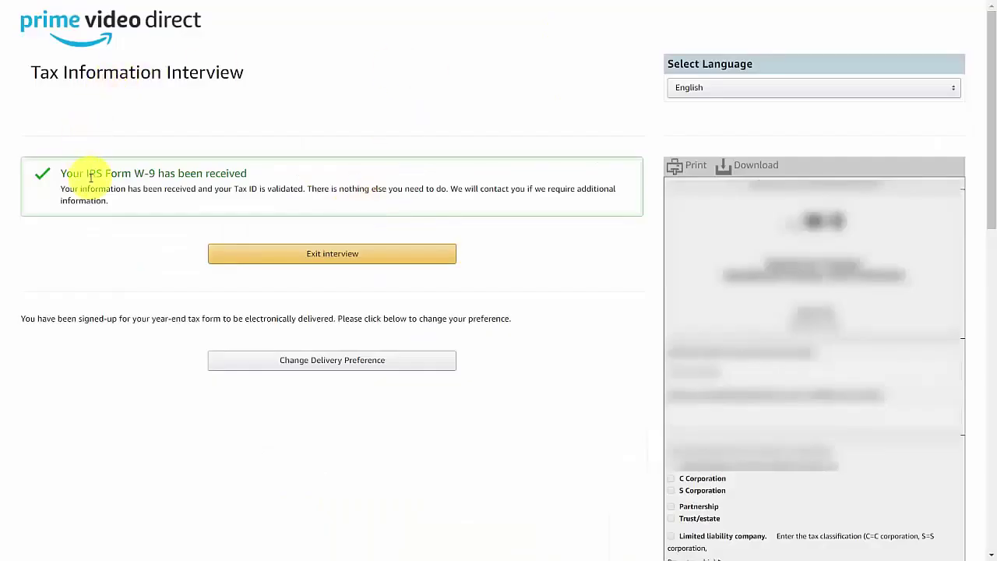
pyautogui.click(335, 263)
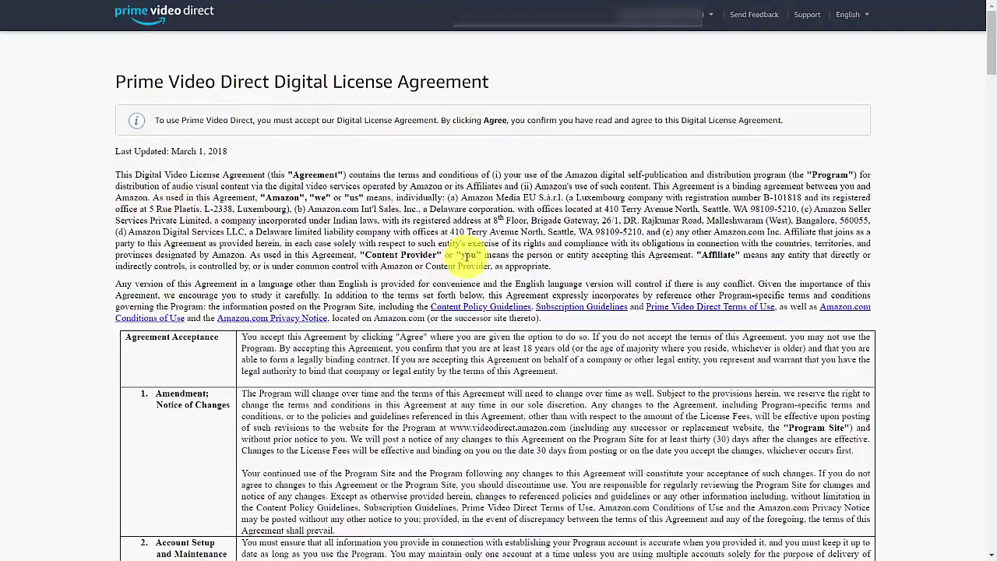
# Agree to the Digital License Agreement at its end and look over the empty Account Details form.
pyautogui.press('End')
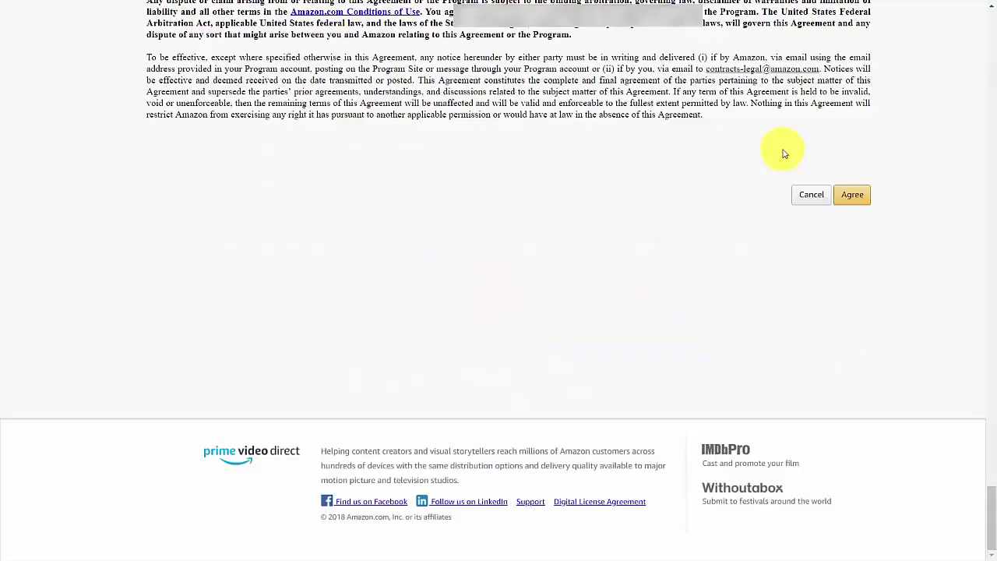
pyautogui.click(851, 194)
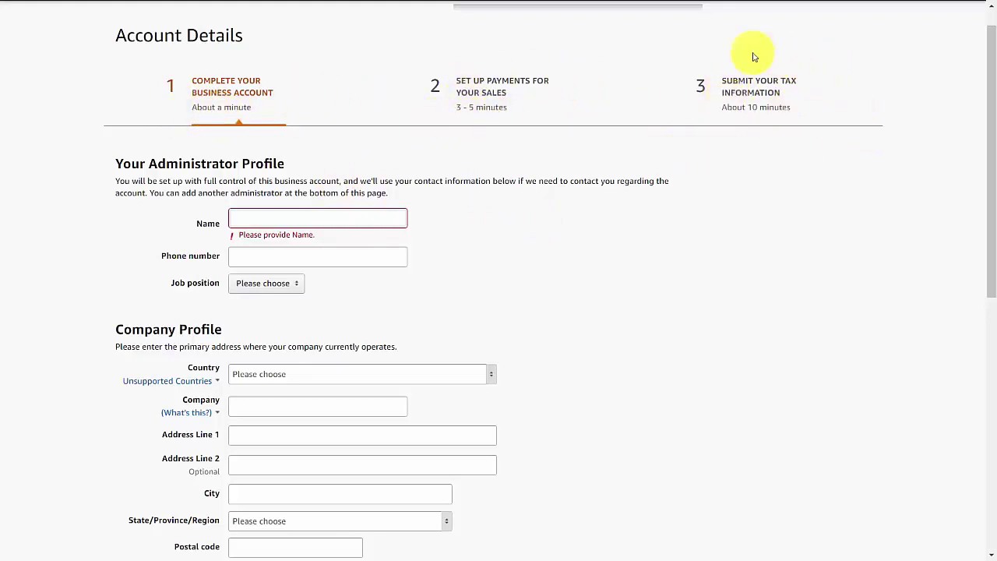
pyautogui.scroll(-3, 671, 86)
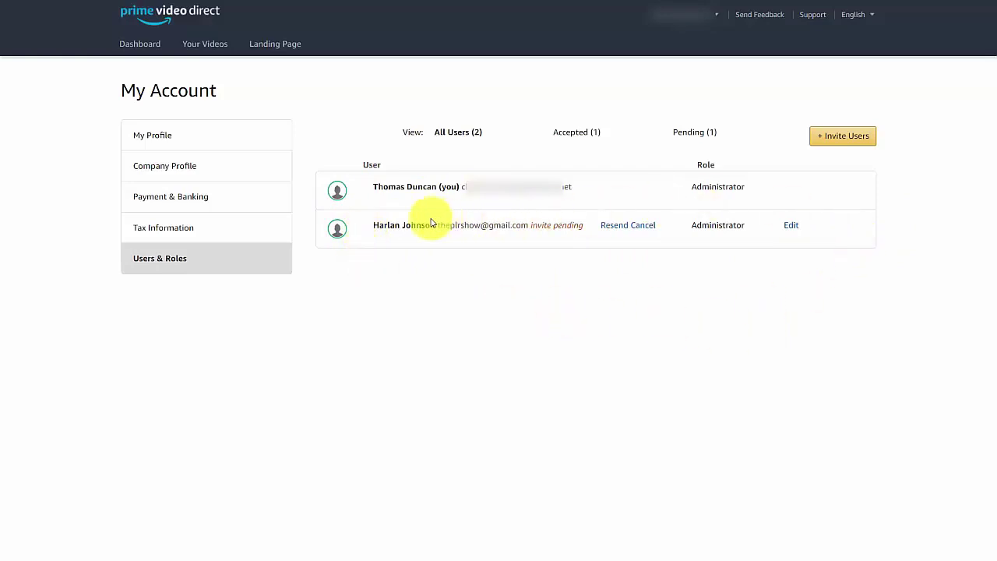
# Invite a user by name and email with the Custom role, granting View & Edit access to add, modify, and publish video titles.
pyautogui.click(844, 137)
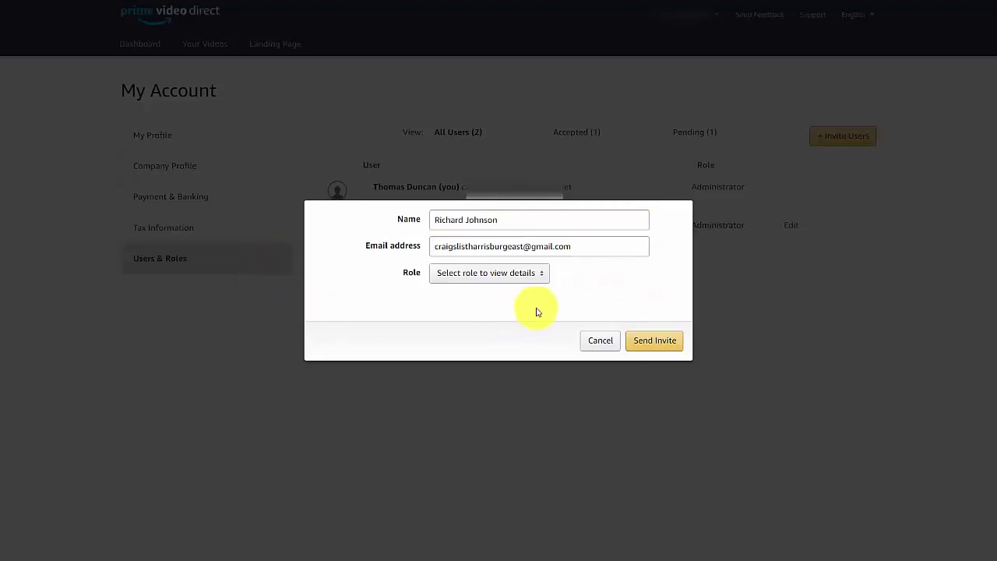
pyautogui.click(542, 280)
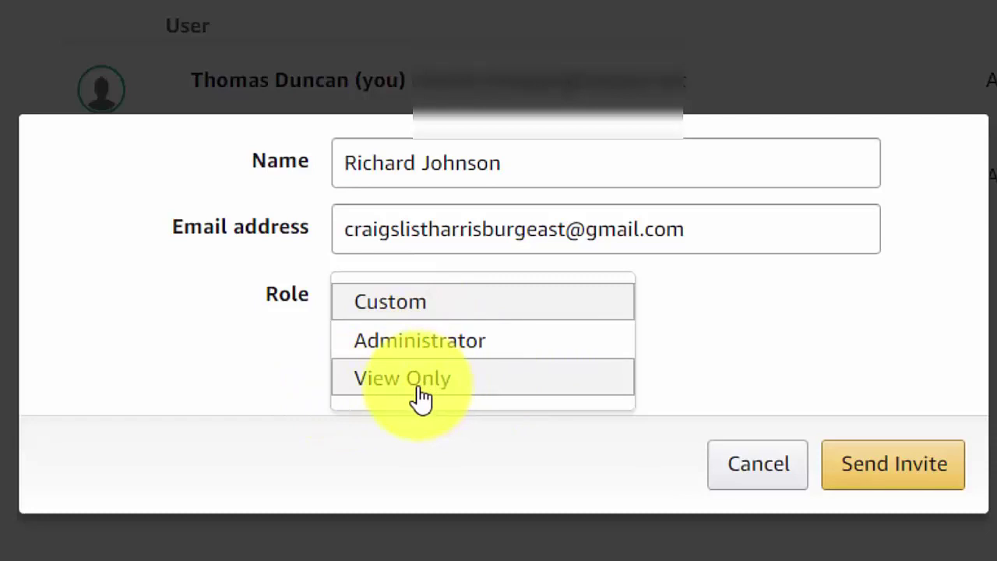
pyautogui.click(391, 310)
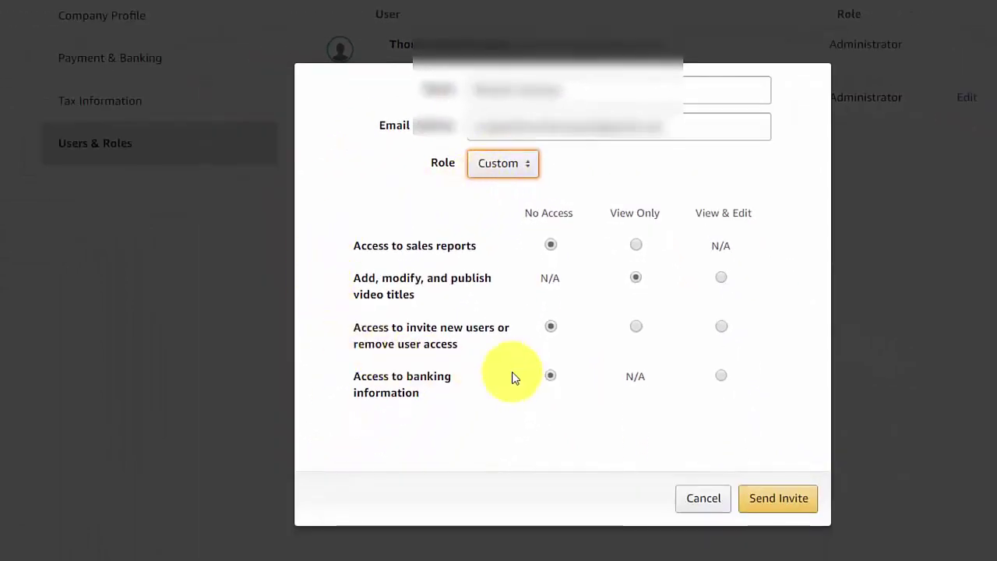
pyautogui.click(436, 225)
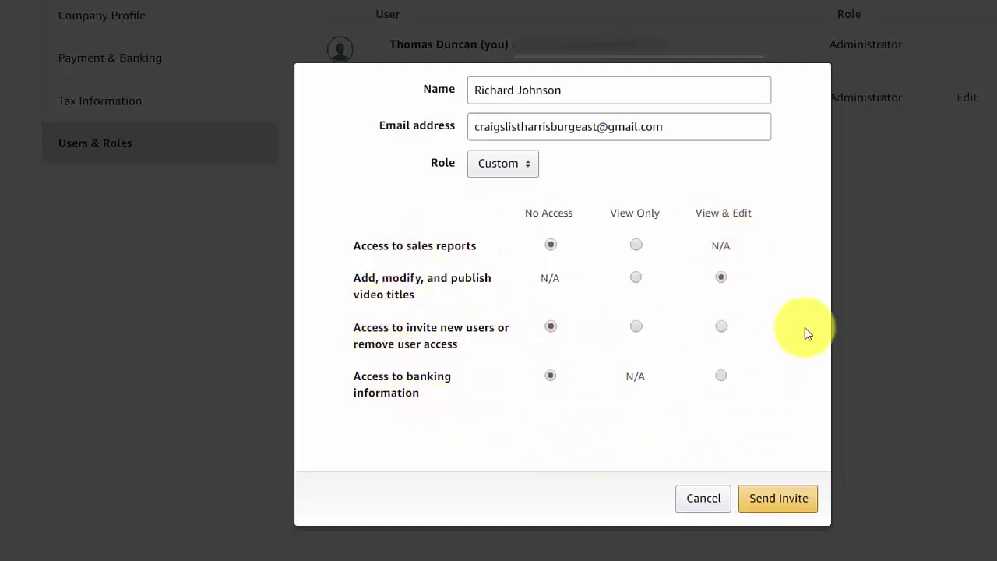
pyautogui.moveTo(396, 201); pyautogui.dragTo(288, 293)
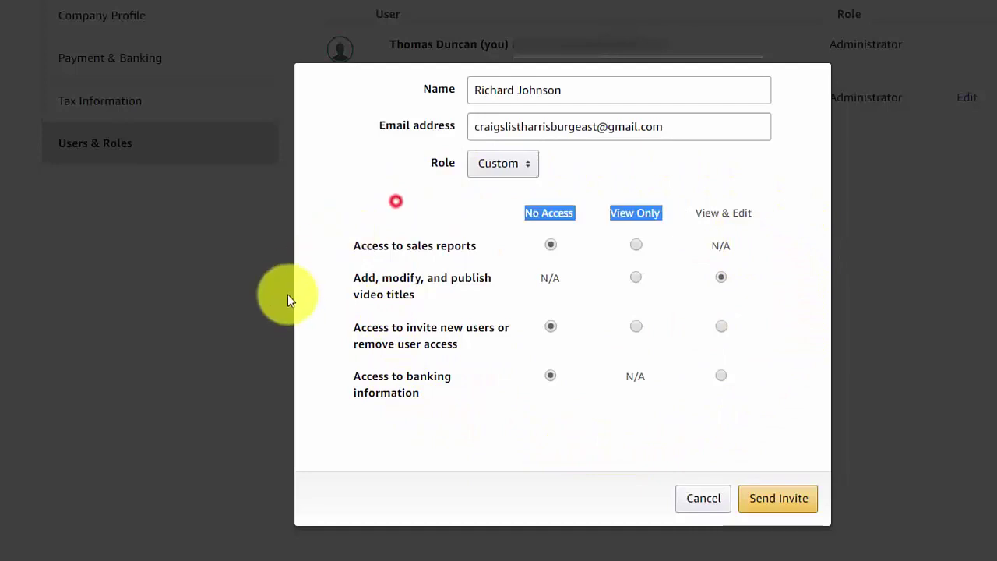
pyautogui.click(400, 412)
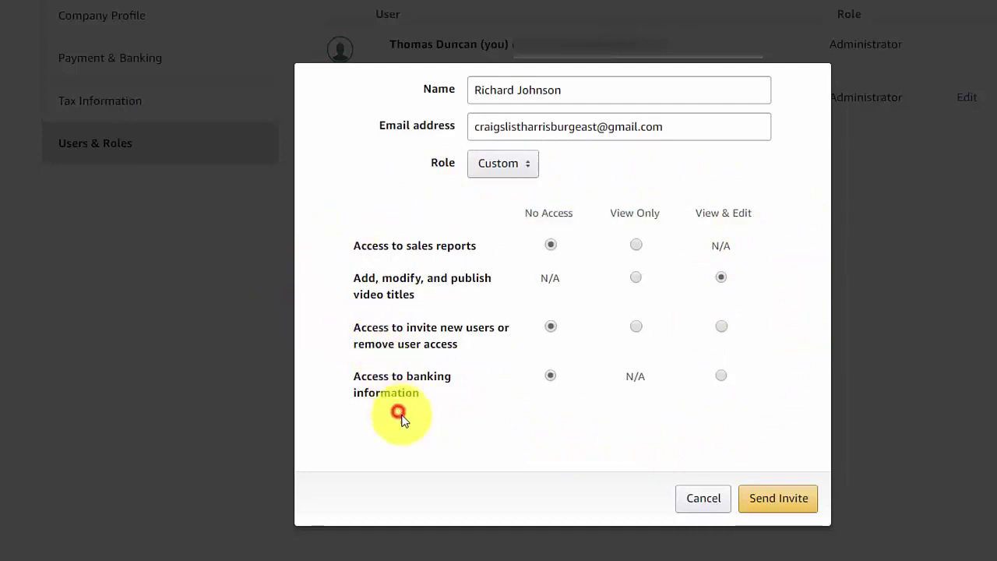
pyautogui.click(780, 504)
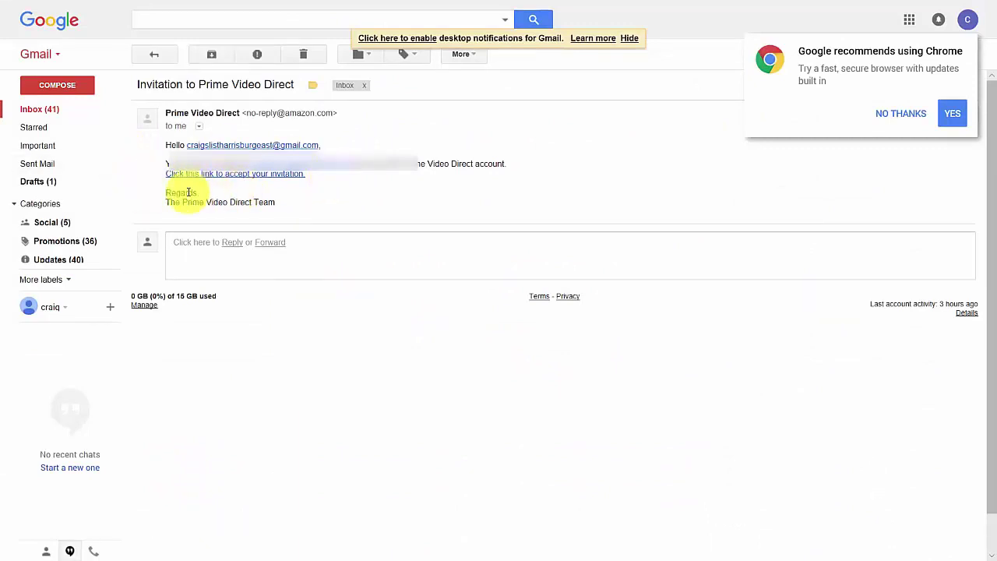
# Switch to Gmail, follow the acceptance link in the Prime Video Direct invitation, and refresh the account's user list.
pyautogui.click(262, 180)
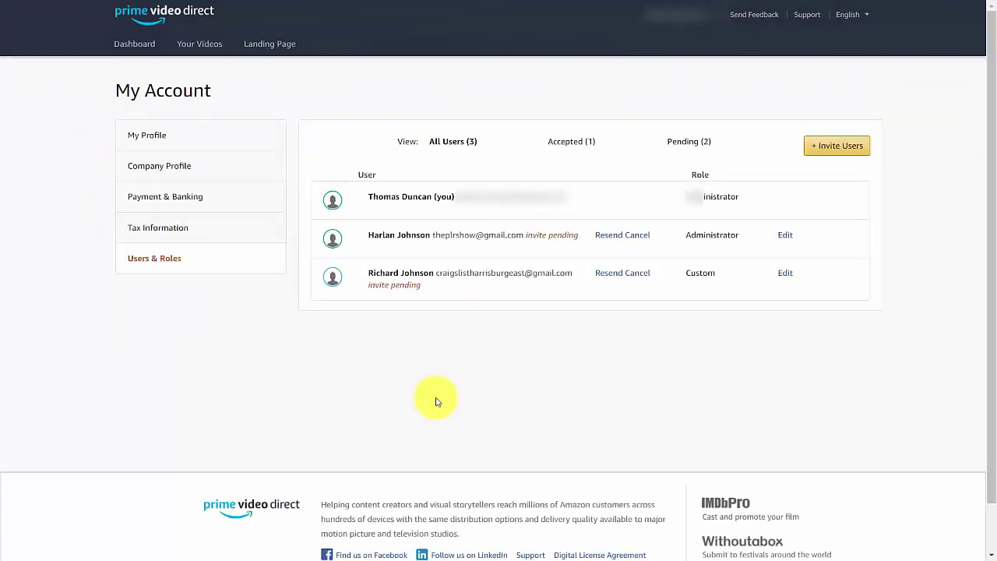
pyautogui.press('F5')
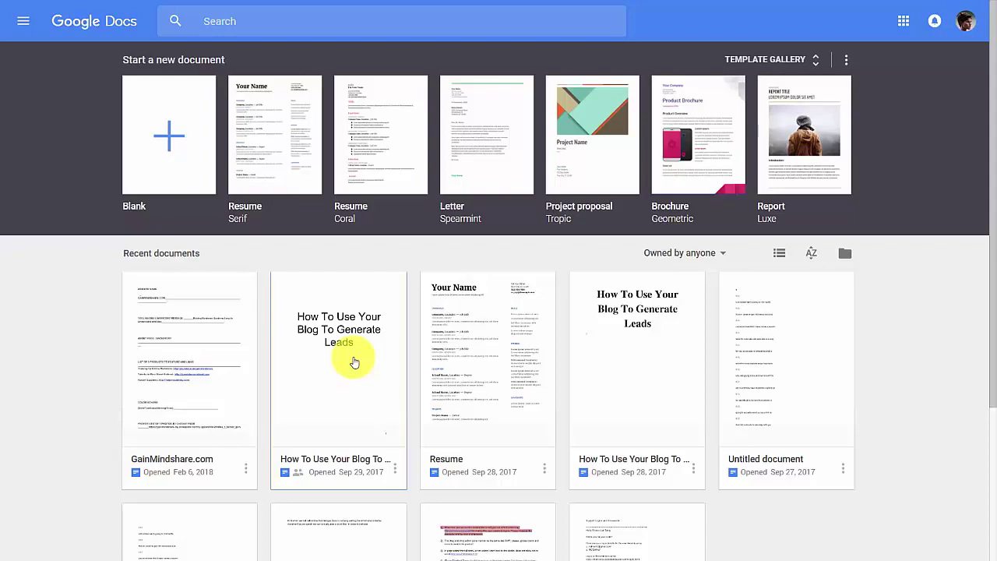
# Switch from Google Docs to Google and search for "wordpress membership", and search YouTube for "wordpress membership plugin".
pyautogui.hotkey('ctrl', 'Tab')
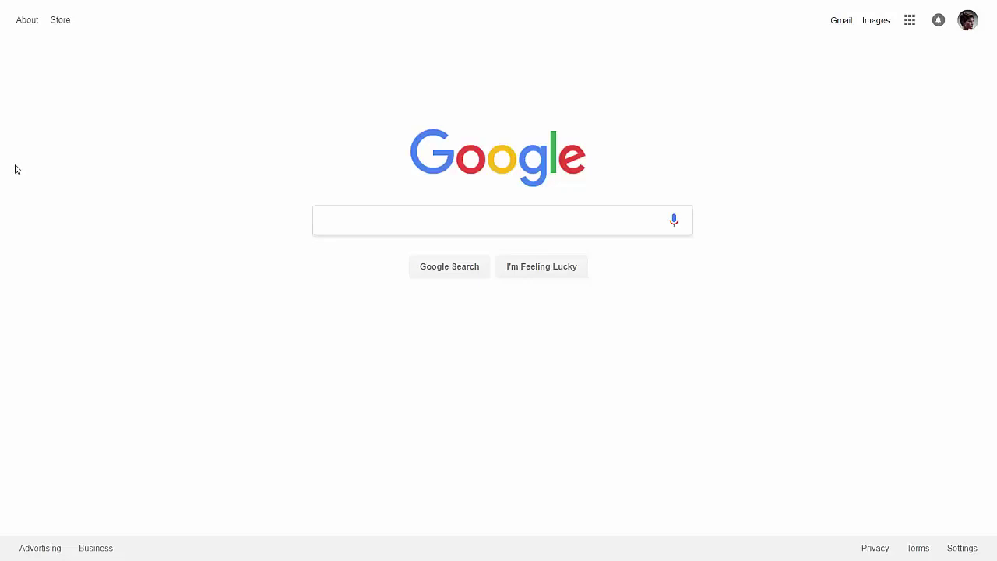
pyautogui.write('wordpress membership')
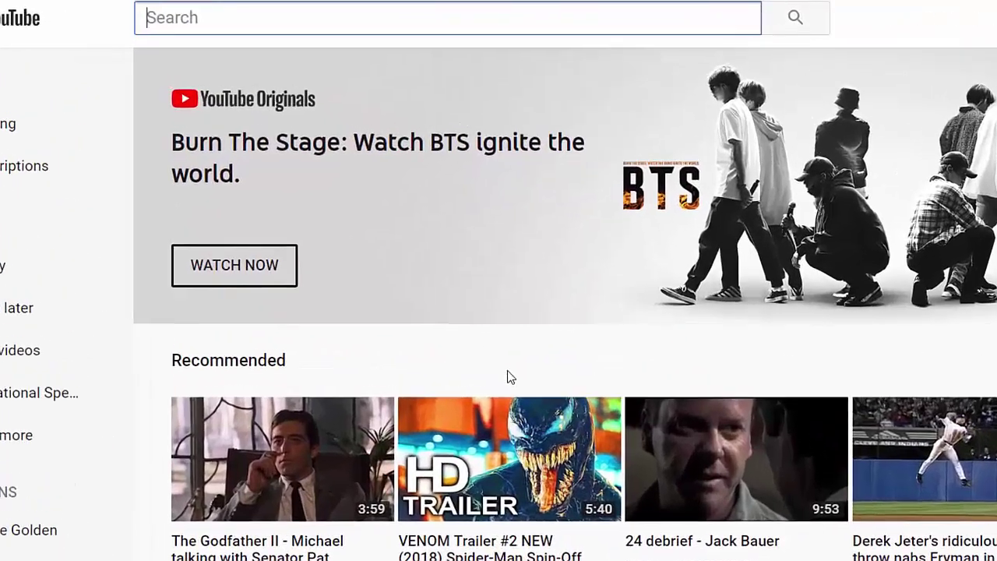
pyautogui.write('wordpress membership plugin')
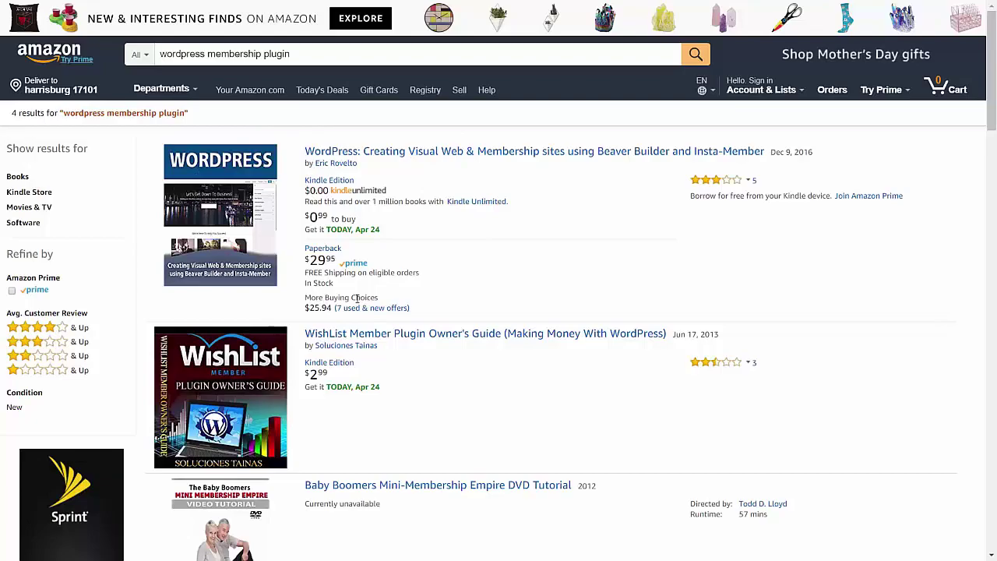
# Examine the Amazon results for "wordpress membership plugin", including the related result groups and their video listings.
pyautogui.scroll(-5, 369, 221)
pyautogui.scroll(-1, 374, 249)
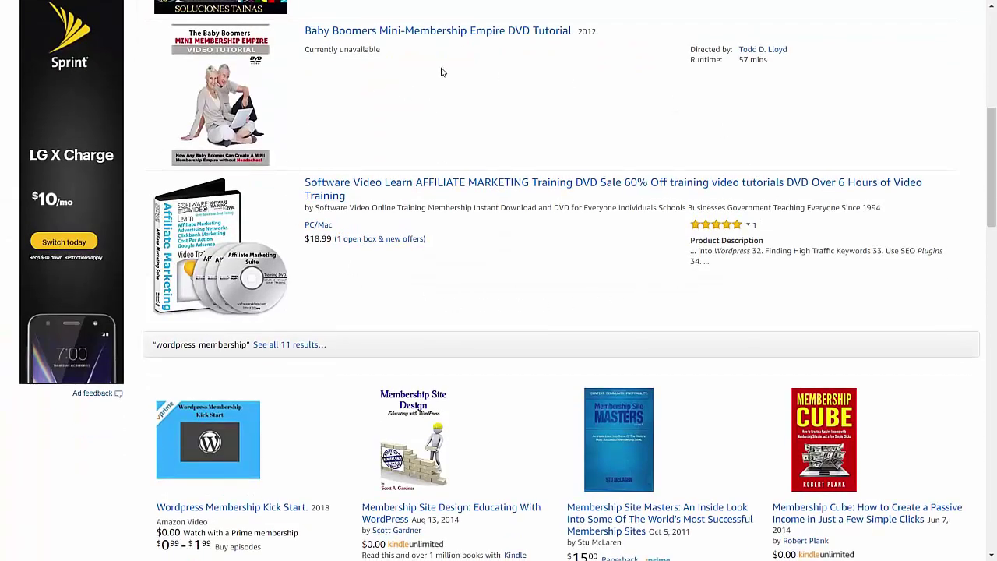
pyautogui.scroll(-2, 495, 266)
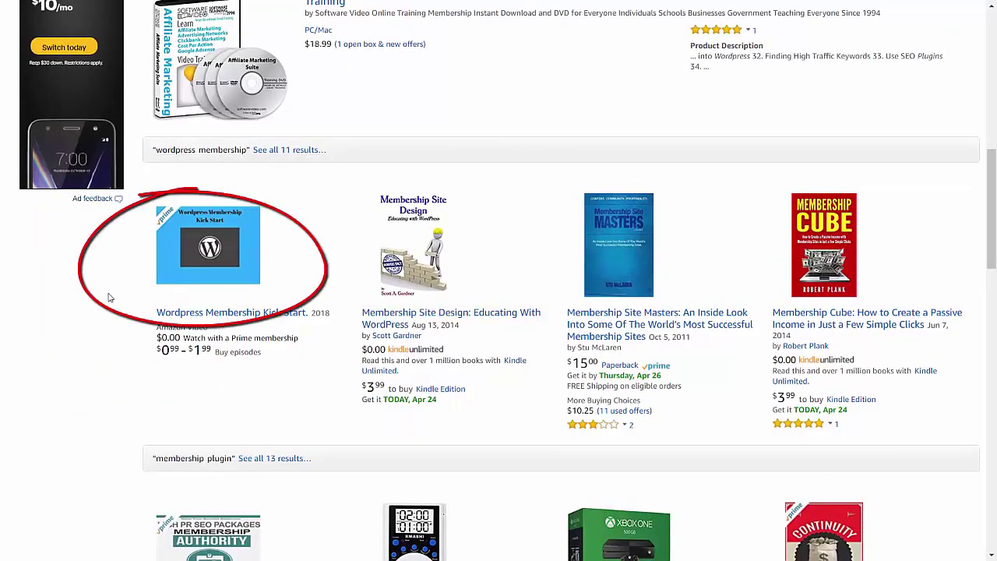
pyautogui.scroll(-3, 106, 297)
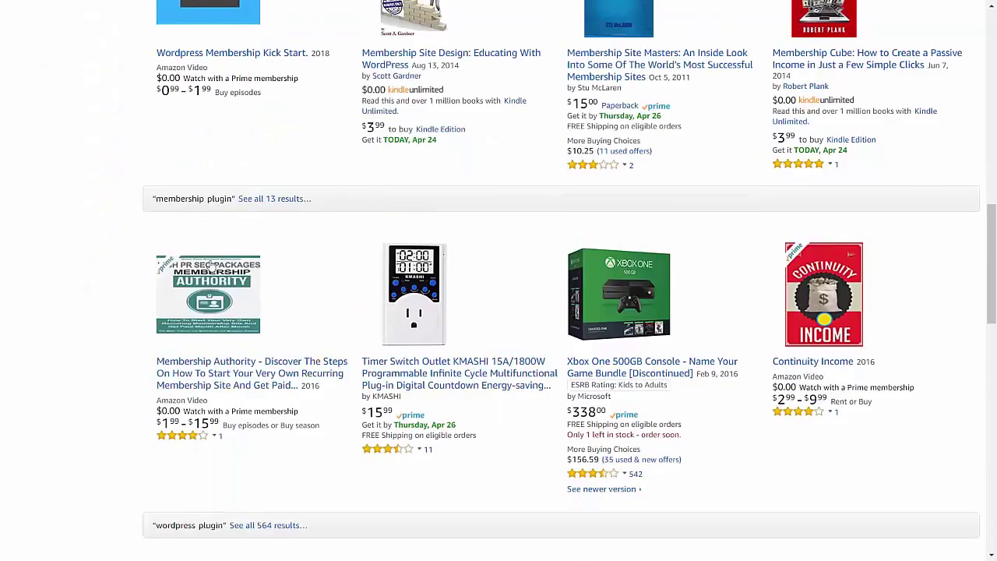
pyautogui.scroll(2, 180, 302)
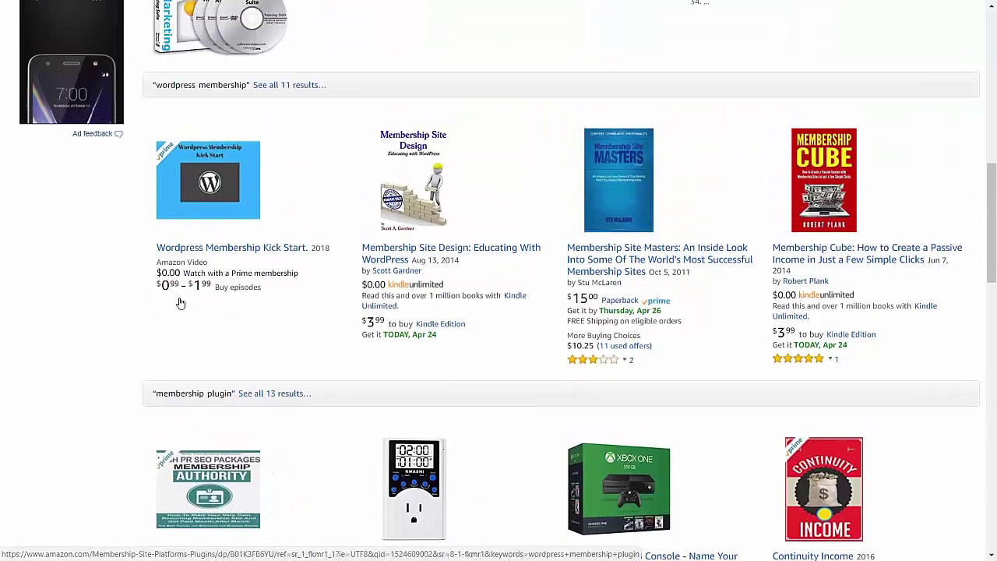
pyautogui.scroll(-2, 180, 302)
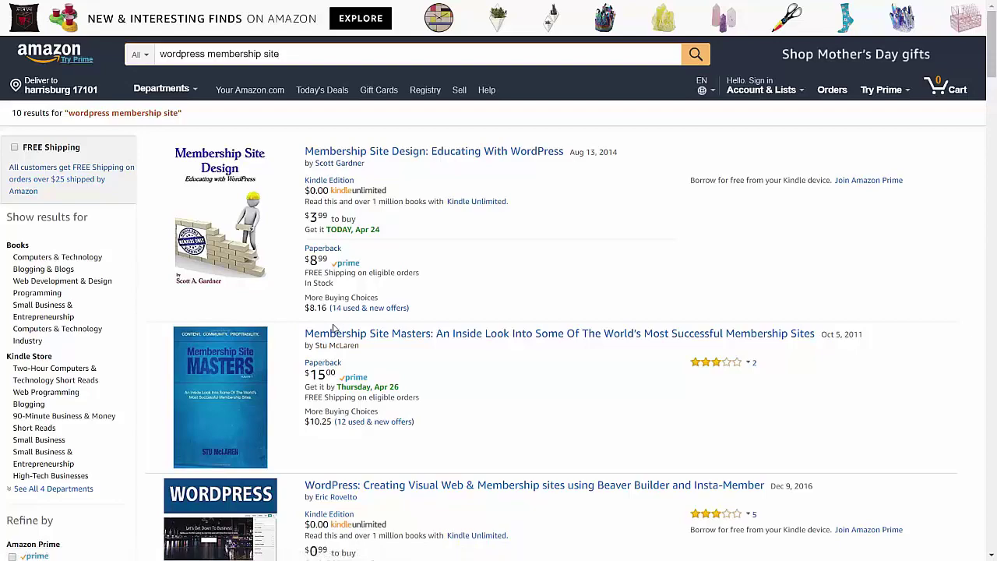
# Look through the Amazon results for "wordpress membership site" and the product page of the NAMECHEAP domain name server video.
pyautogui.scroll(-15, 334, 328)
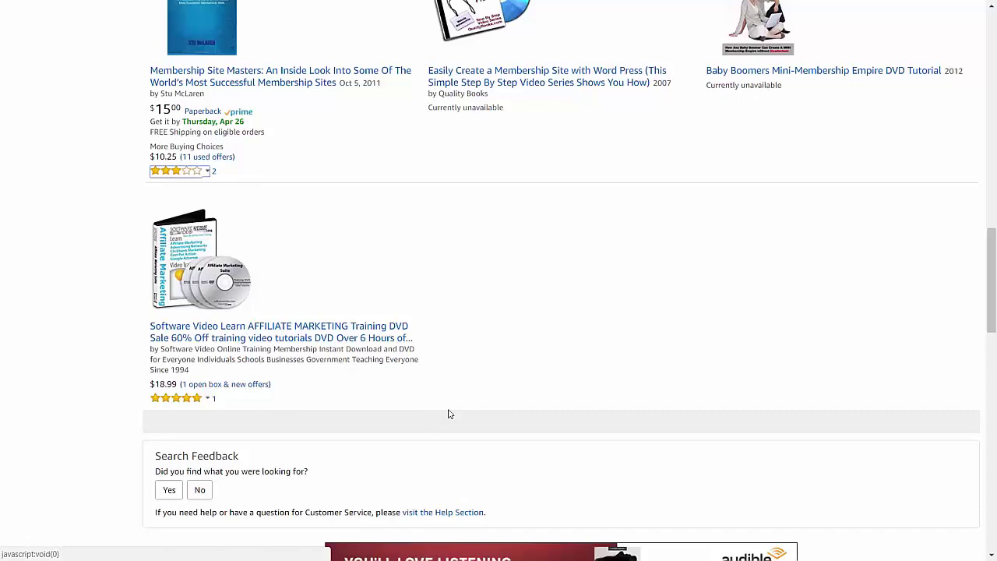
pyautogui.scroll(-8, 448, 414)
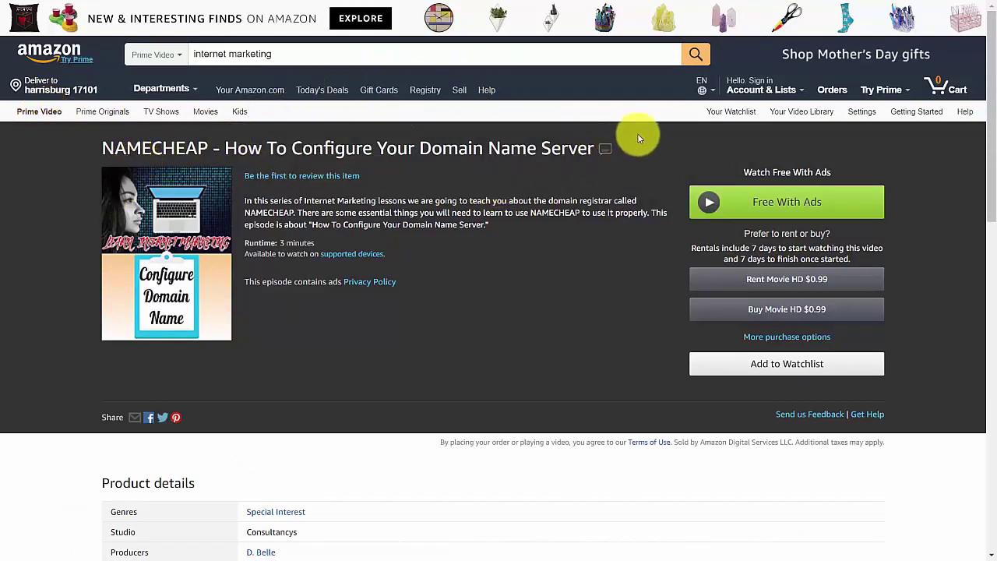
pyautogui.scroll(-3, 459, 379)
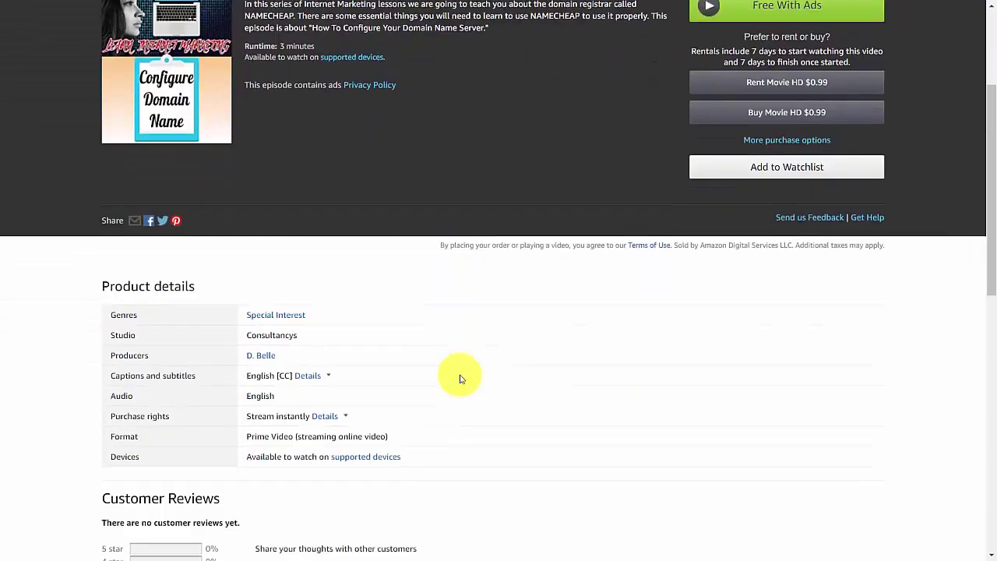
pyautogui.scroll(3, 459, 379)
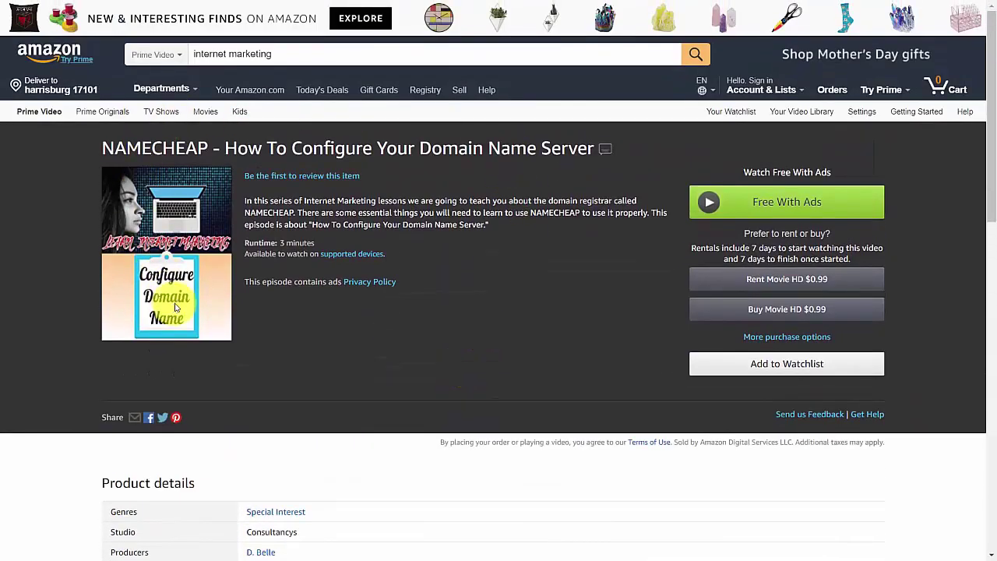
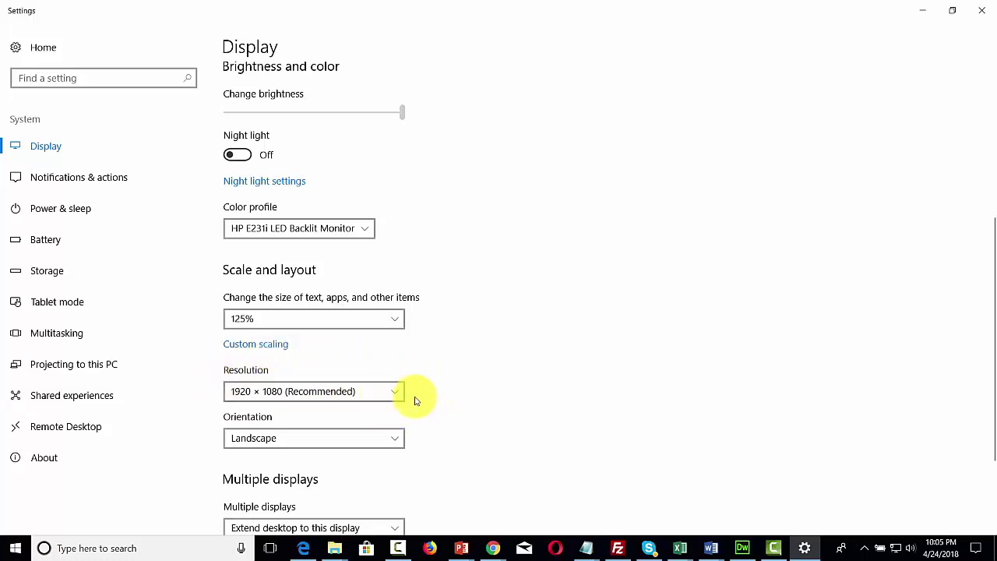
# Switch to the Windows display settings and open the screen resolution choices.
pyautogui.click(400, 394)
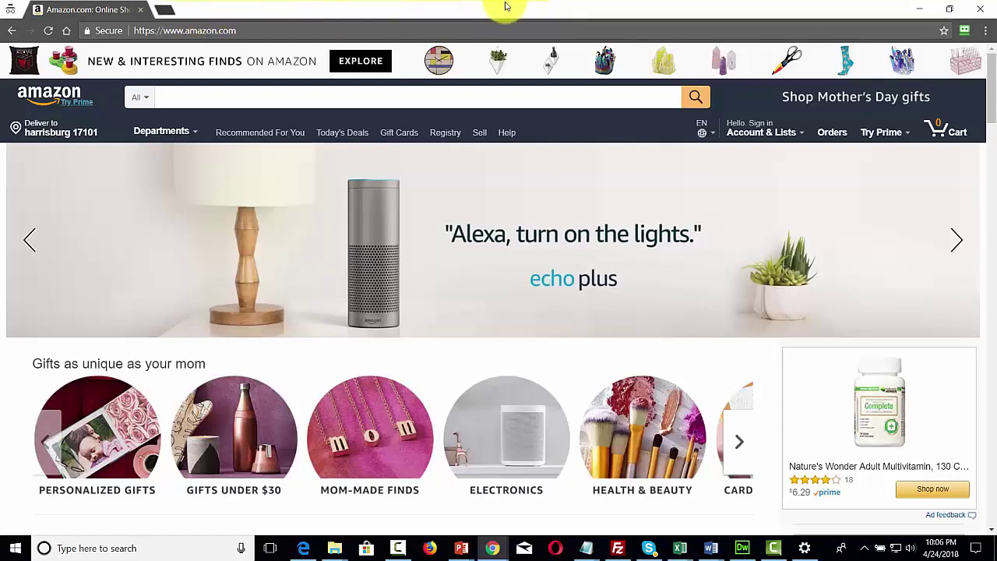
# Switch to the Chrome browser, restore the closed tabs, and view the Amazon and Google tabs in turn.
pyautogui.hotkey('ctrl', 'shift', 't')
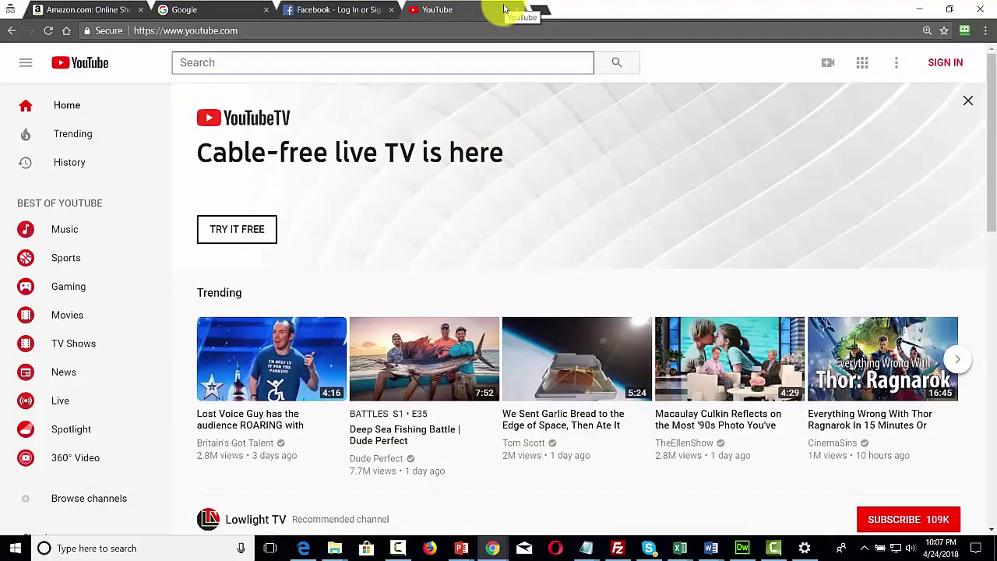
pyautogui.click(81, 11)
pyautogui.click(231, 10)
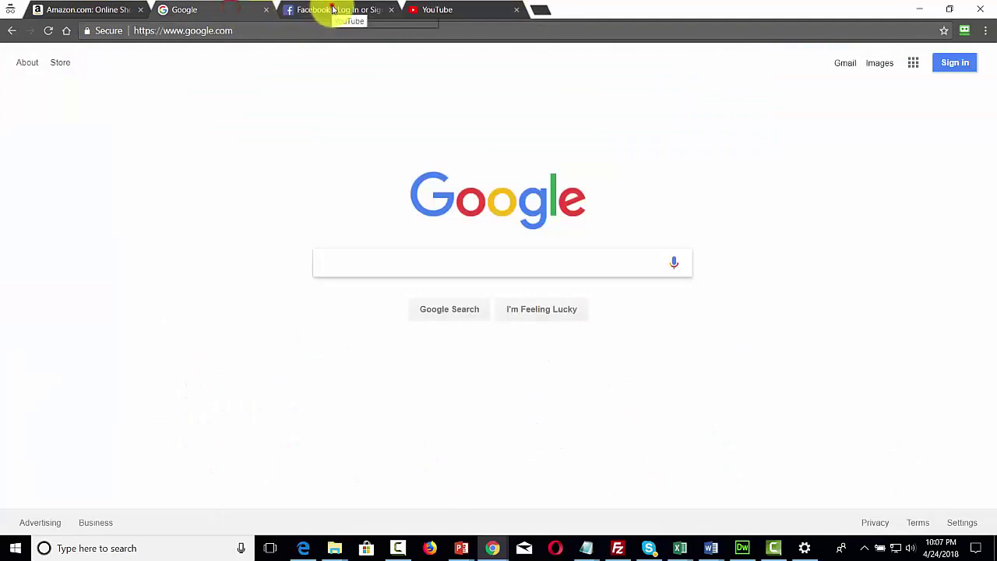
# View the Facebook and YouTube tabs, and switch the browser to full-screen view.
pyautogui.click(334, 11)
pyautogui.click(441, 10)
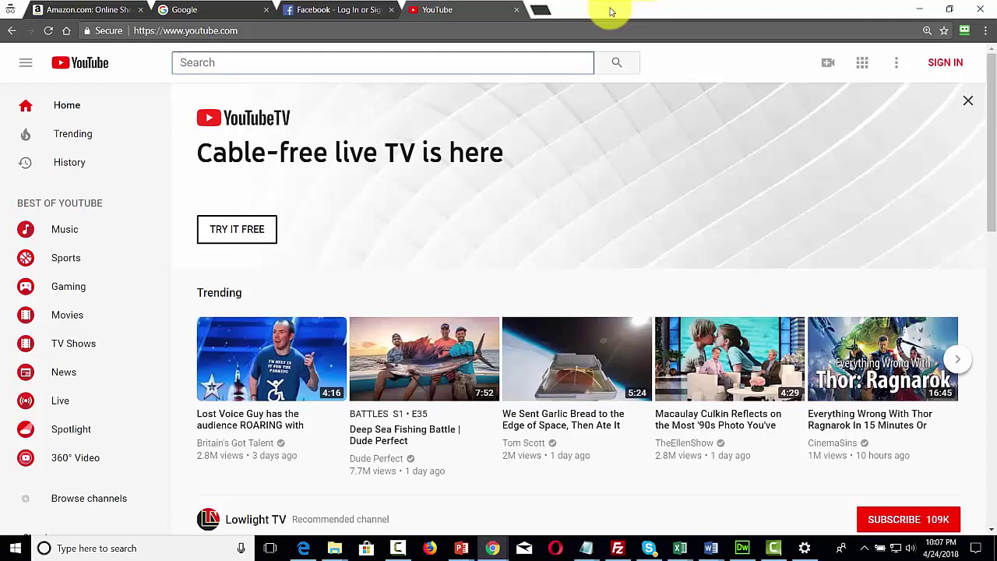
pyautogui.press('F11')
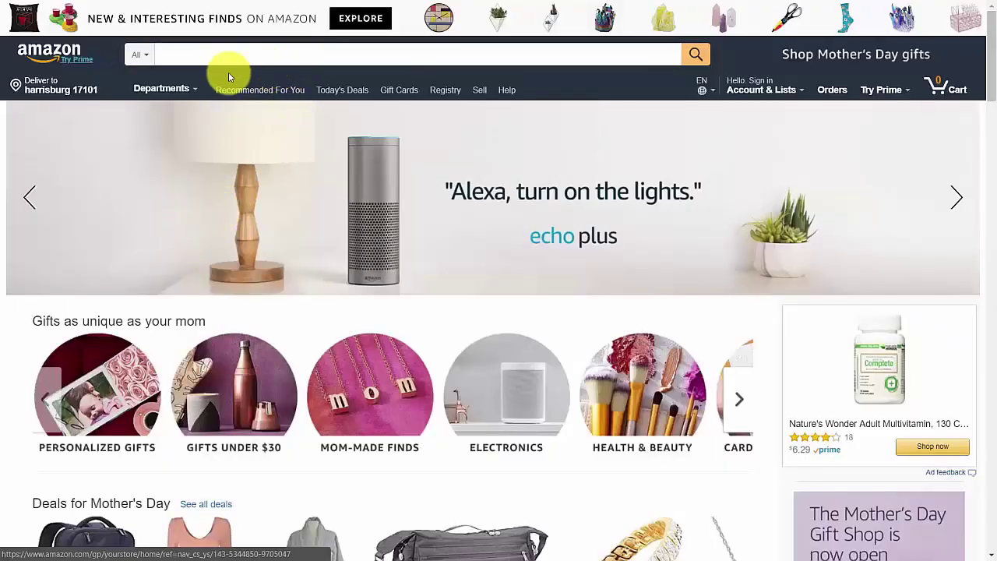
# Browse back and forth between the Amazon home page and the Echo Plus and Echo Spot product pages, and leave full-screen view.
pyautogui.click(558, 243)
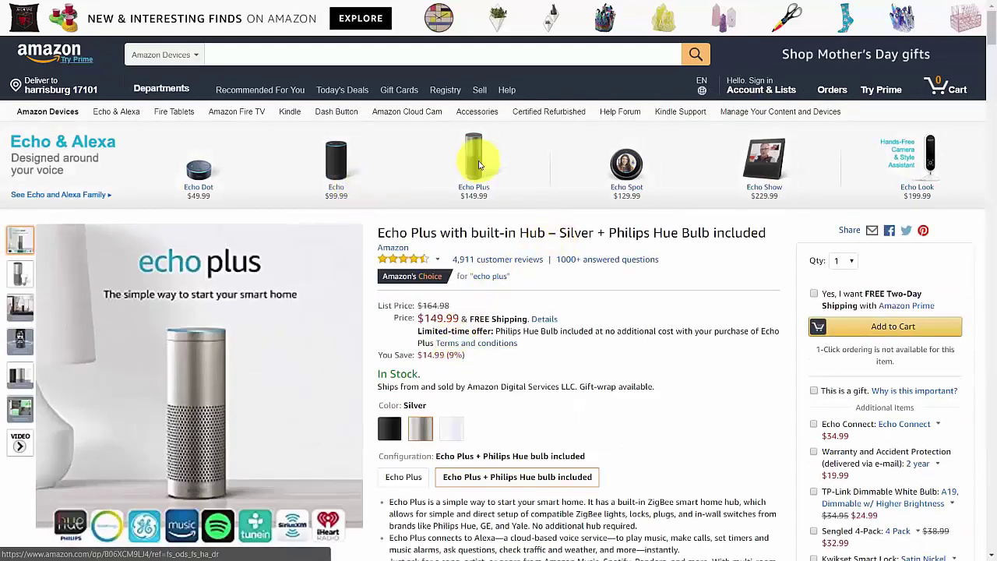
pyautogui.click(617, 162)
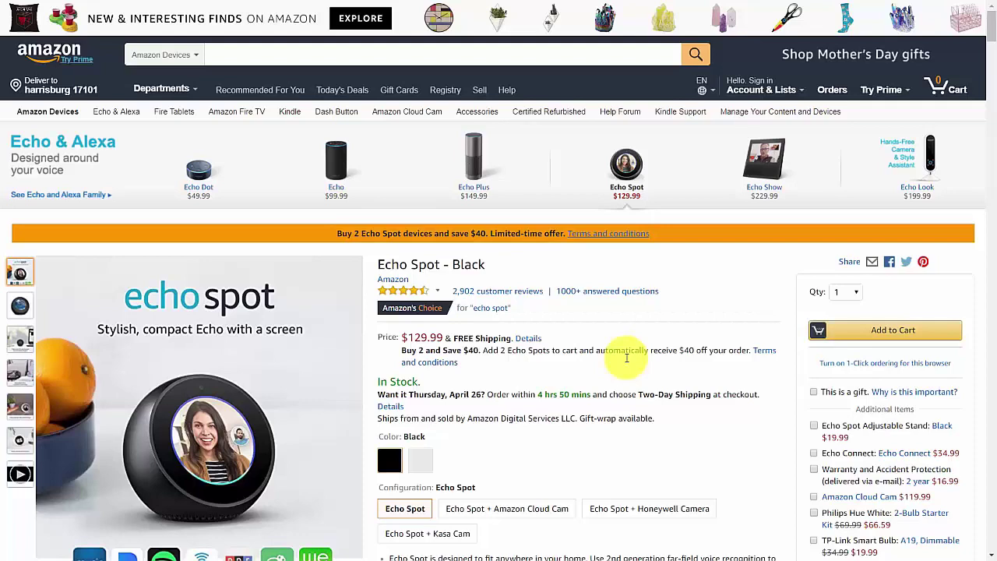
pyautogui.hotkey('alt', 'Left')
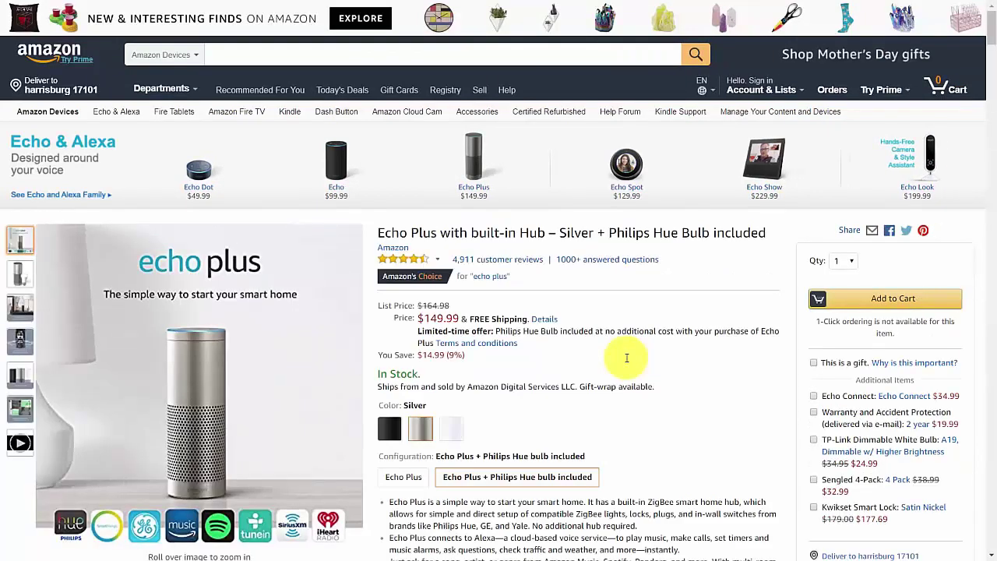
pyautogui.hotkey('alt', 'Left')
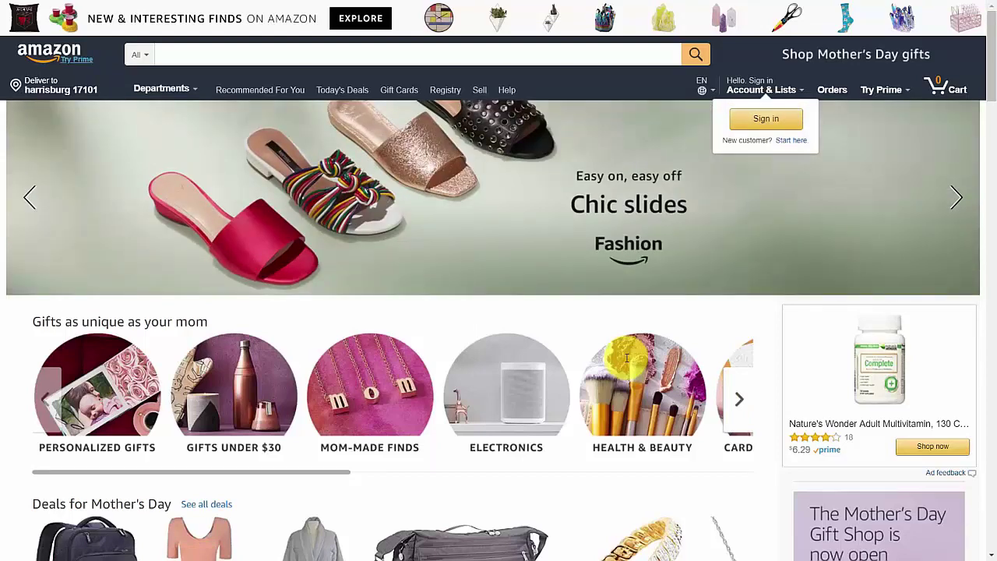
pyautogui.hotkey('alt', 'Right')
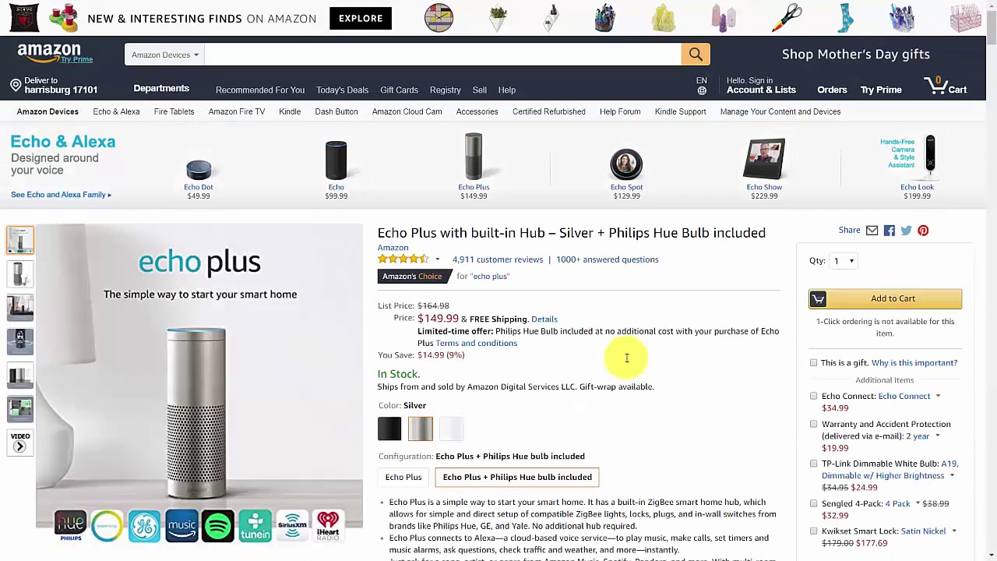
pyautogui.hotkey('alt', 'Left')
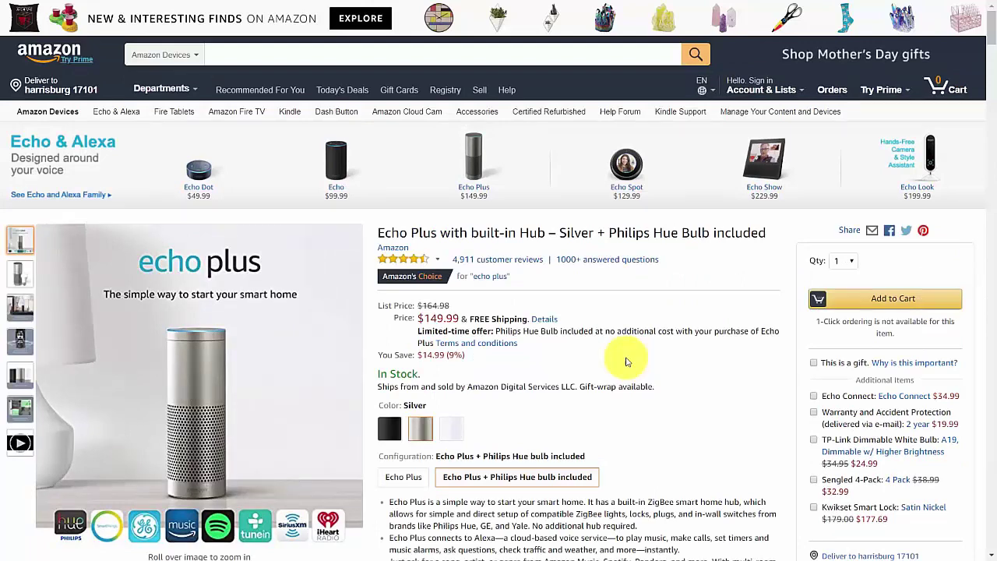
pyautogui.press('F11')
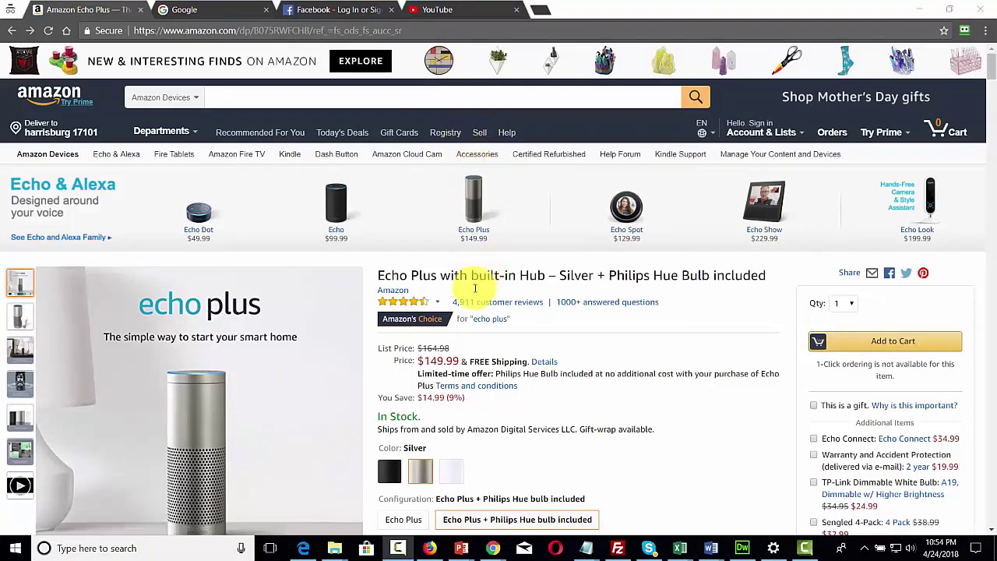
# Switch to the Camtasia Recorder and review the Stop hotkey in its tool options, returning to the general options.
pyautogui.moveTo(365, 354)
pyautogui.moveTo(397, 545)
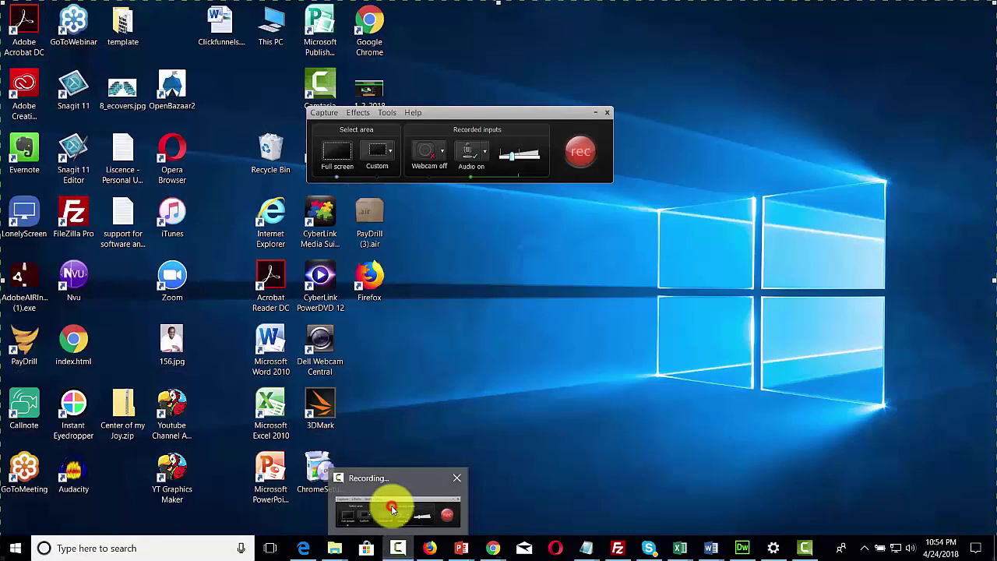
pyautogui.click(392, 510)
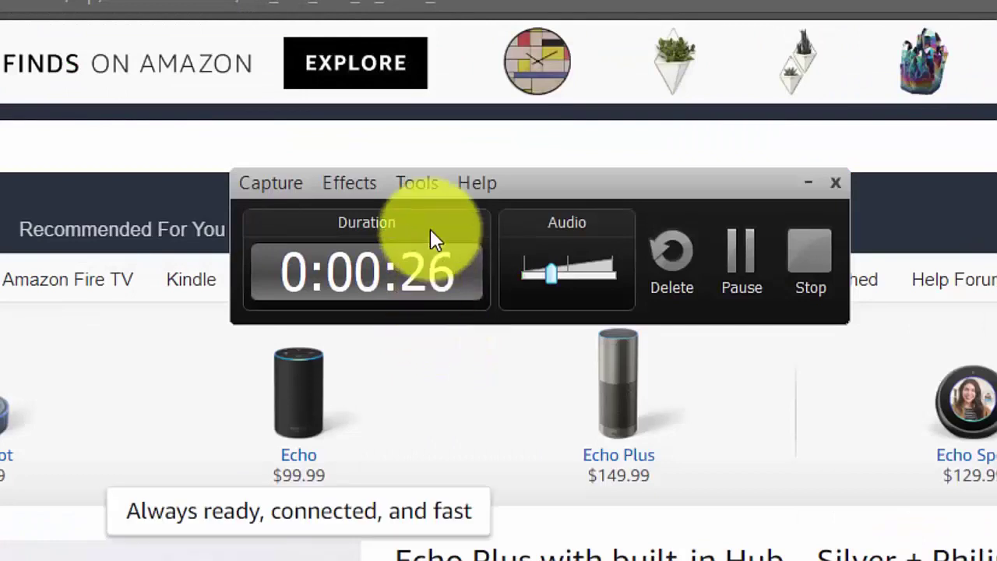
pyautogui.click(426, 186)
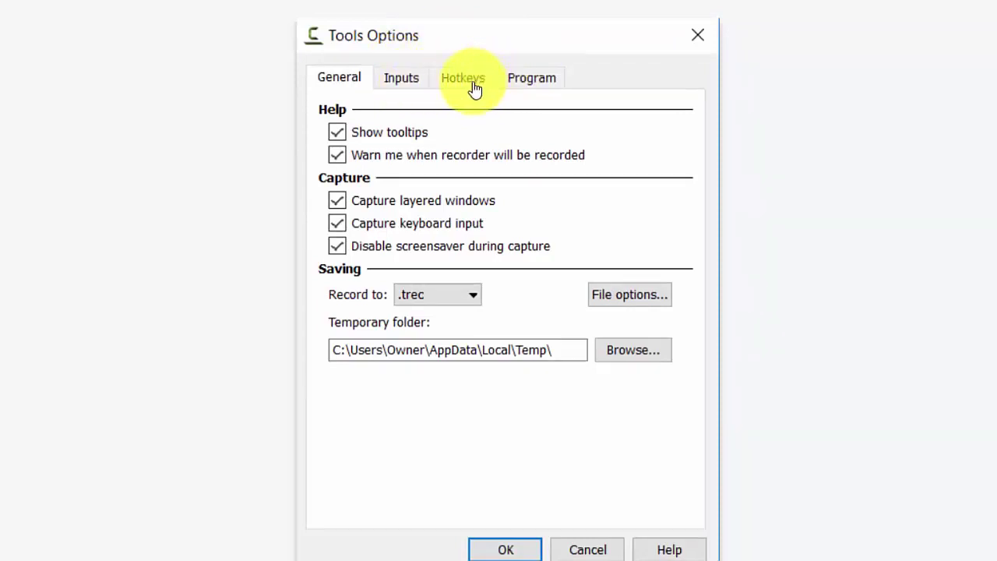
pyautogui.click(471, 84)
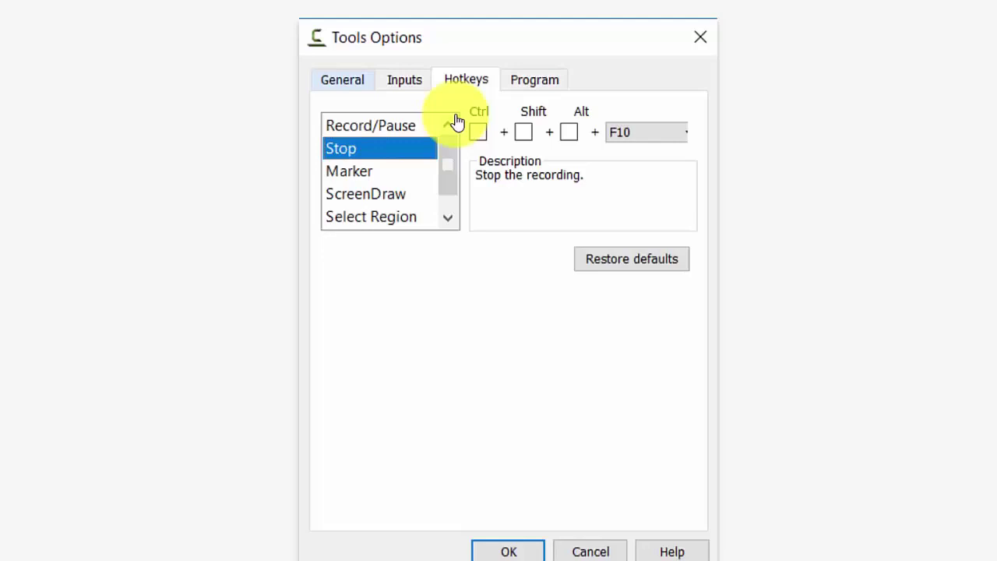
pyautogui.hotkey('ctrl', 'shift', 'Tab')
pyautogui.hotkey('ctrl', 'shift', 'Tab')
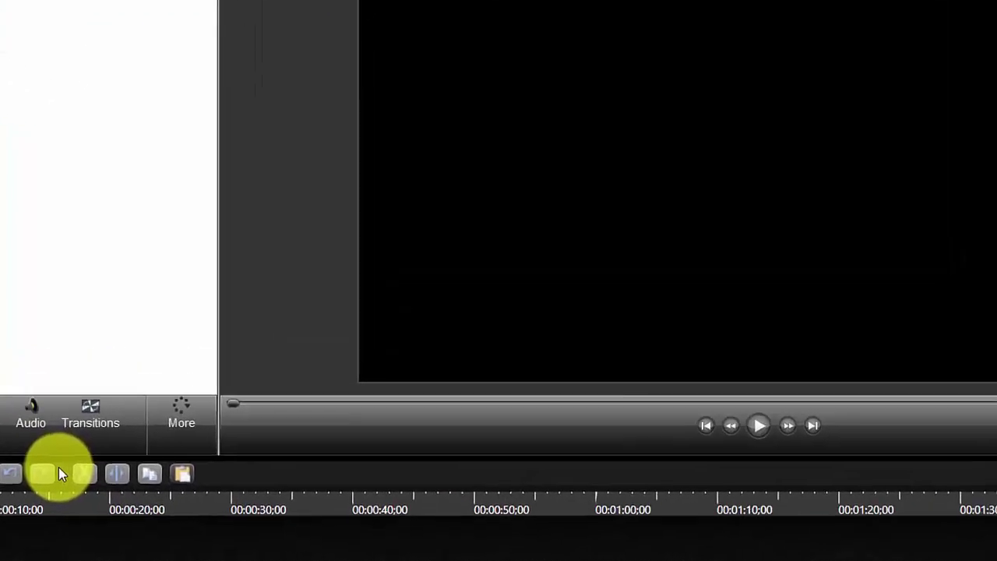
# Start producing the Camtasia project, pick the MP4 only (up to 1080p) preset, and open the bit rate choices in the audio settings.
pyautogui.hotkey('ctrl', 'p')
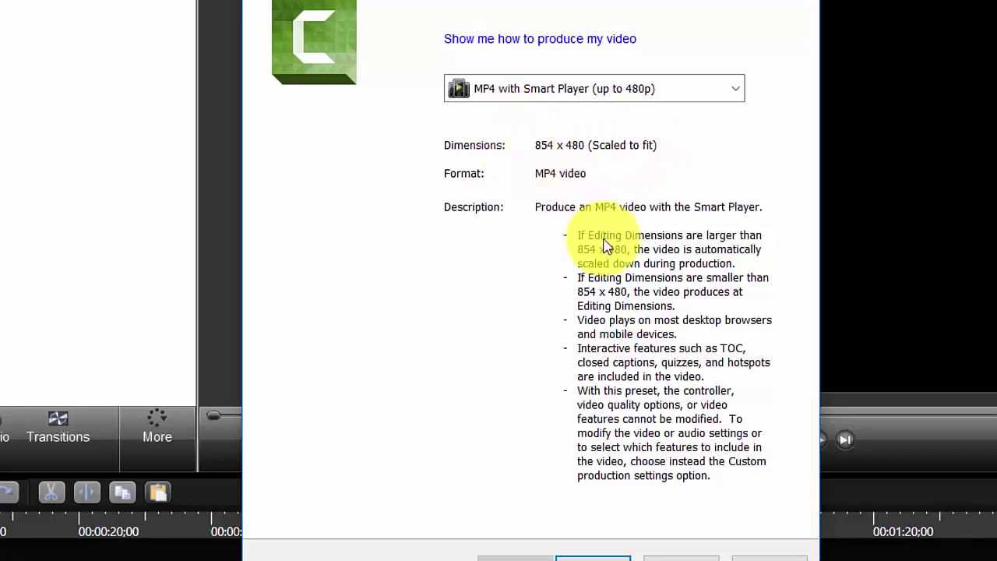
pyautogui.click(577, 91)
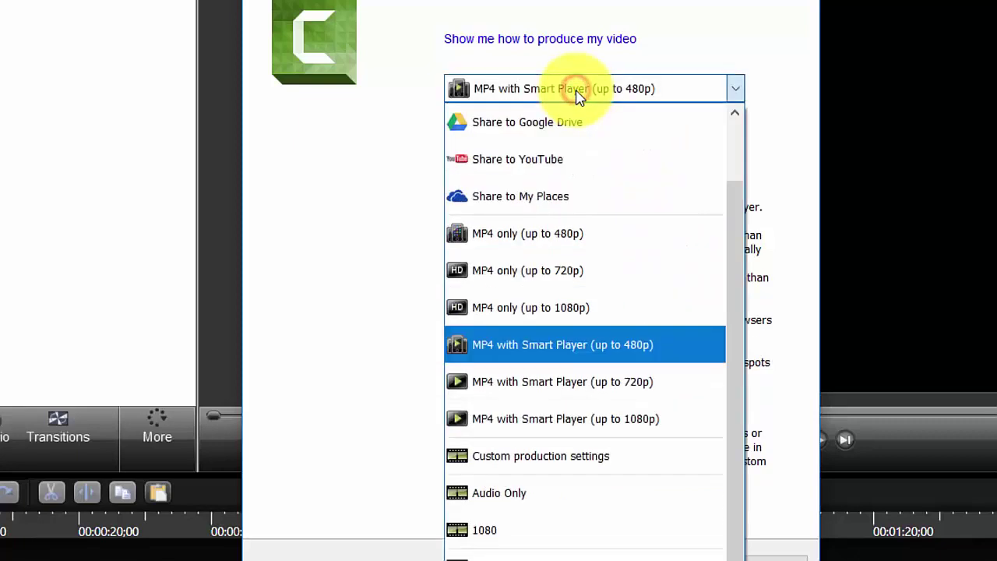
pyautogui.click(568, 311)
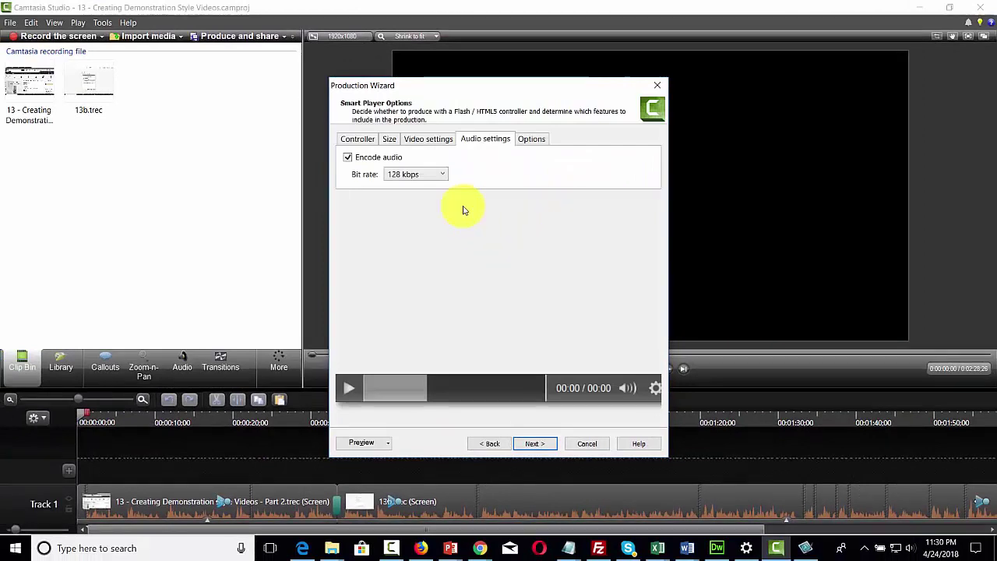
pyautogui.click(444, 174)
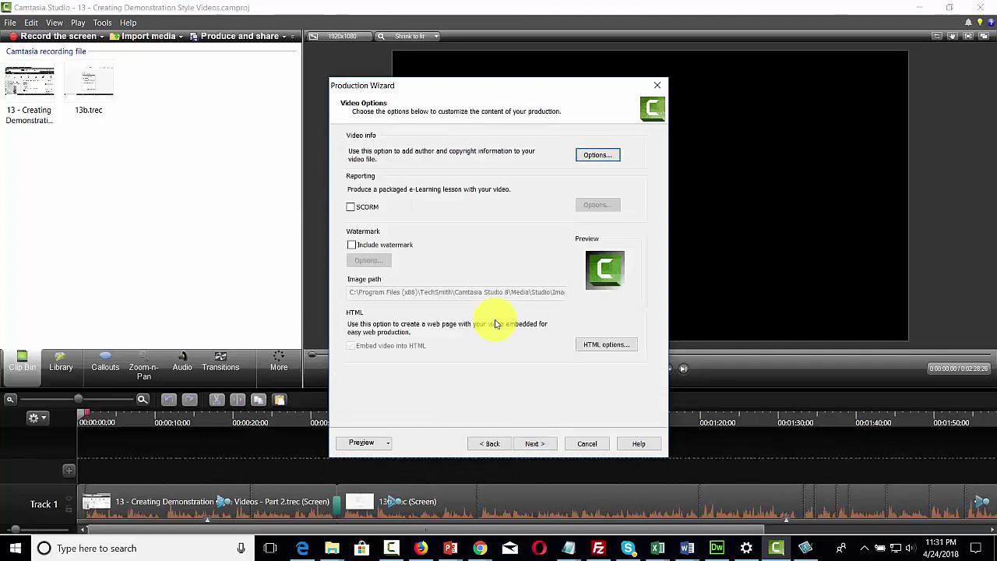
# Look through the project, author and iTunes video information, and view the frame rate choices in the video settings.
pyautogui.click(589, 155)
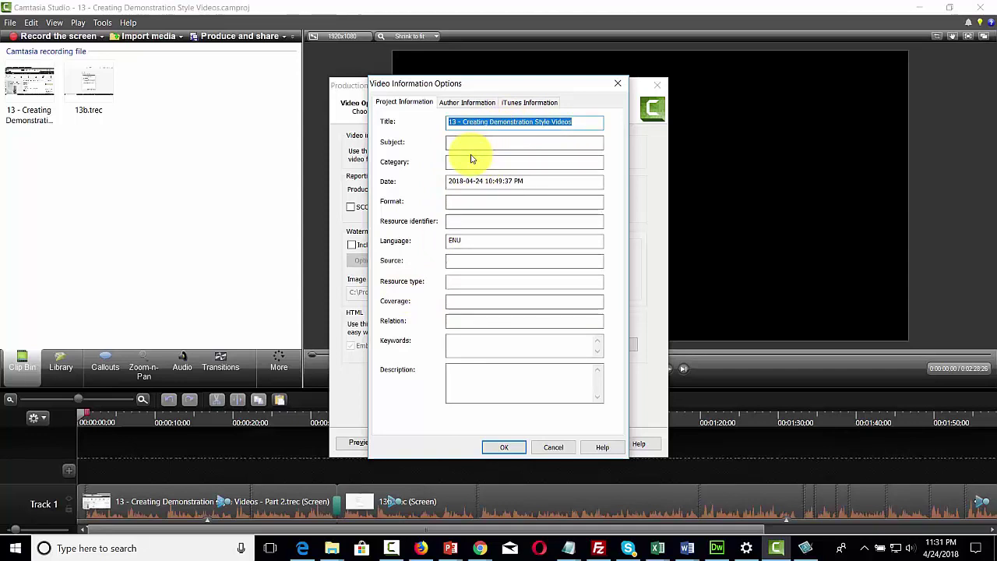
pyautogui.click(450, 102)
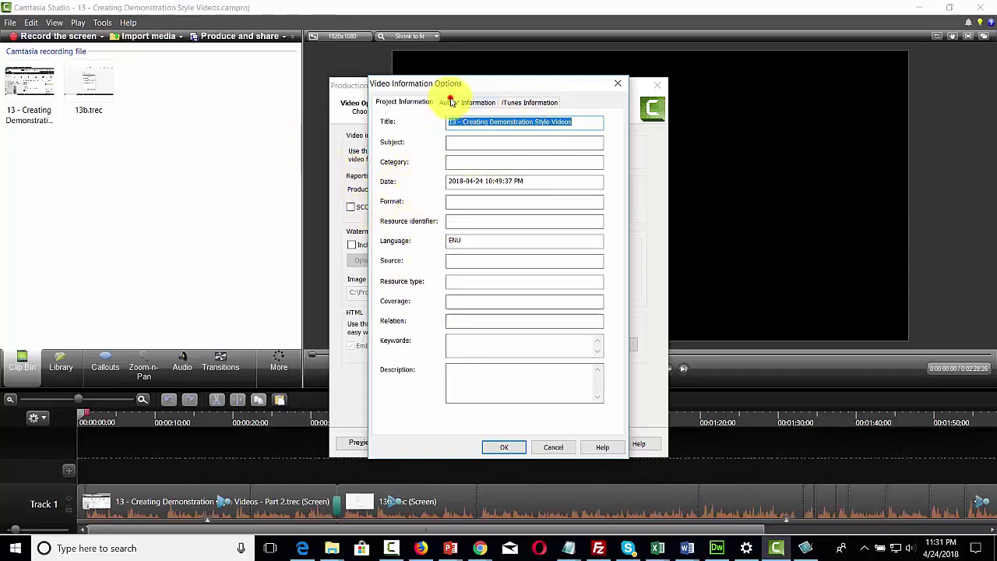
pyautogui.click(518, 102)
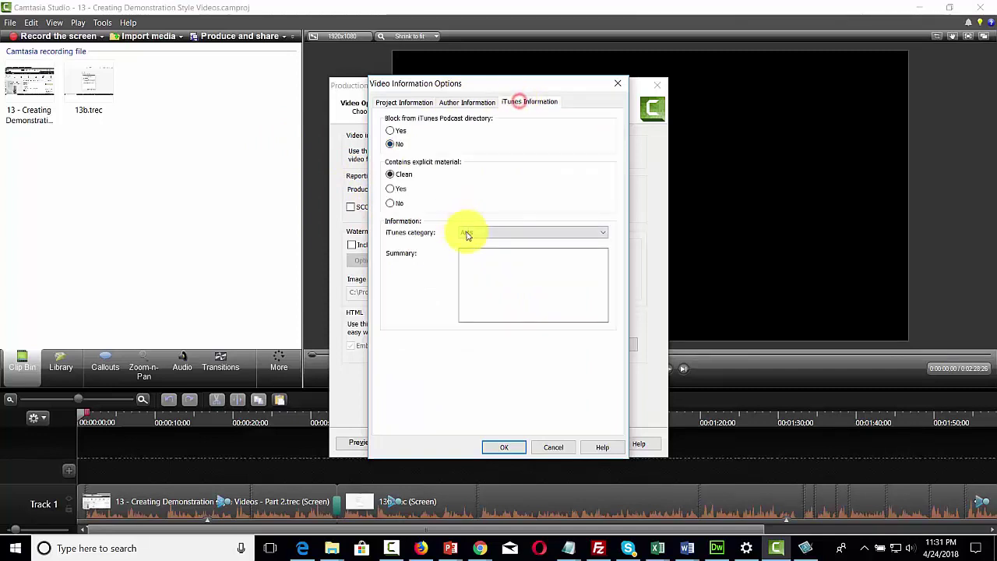
pyautogui.click(407, 102)
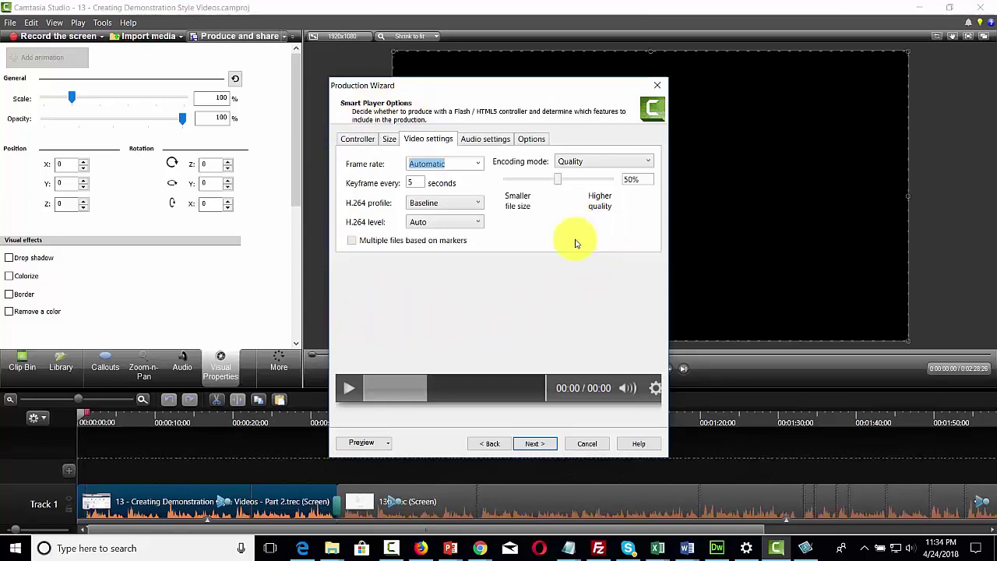
pyautogui.click(477, 165)
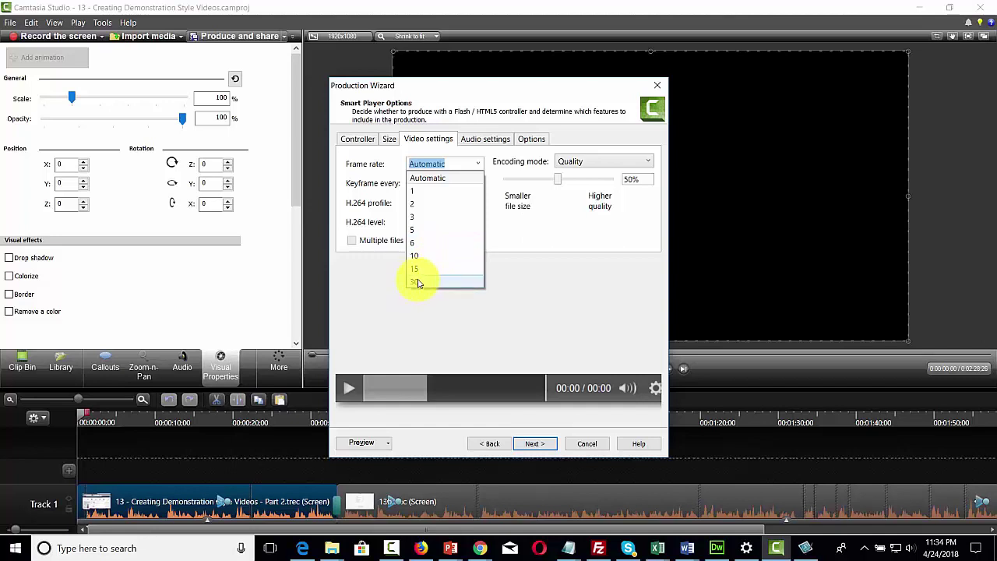
pyautogui.click(418, 325)
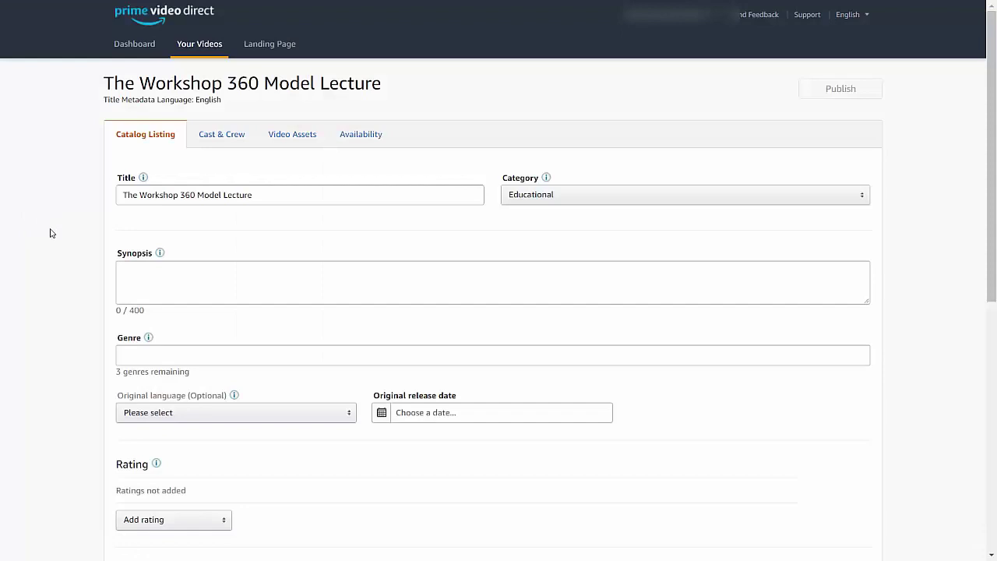
pyautogui.scroll(-2, 49, 233)
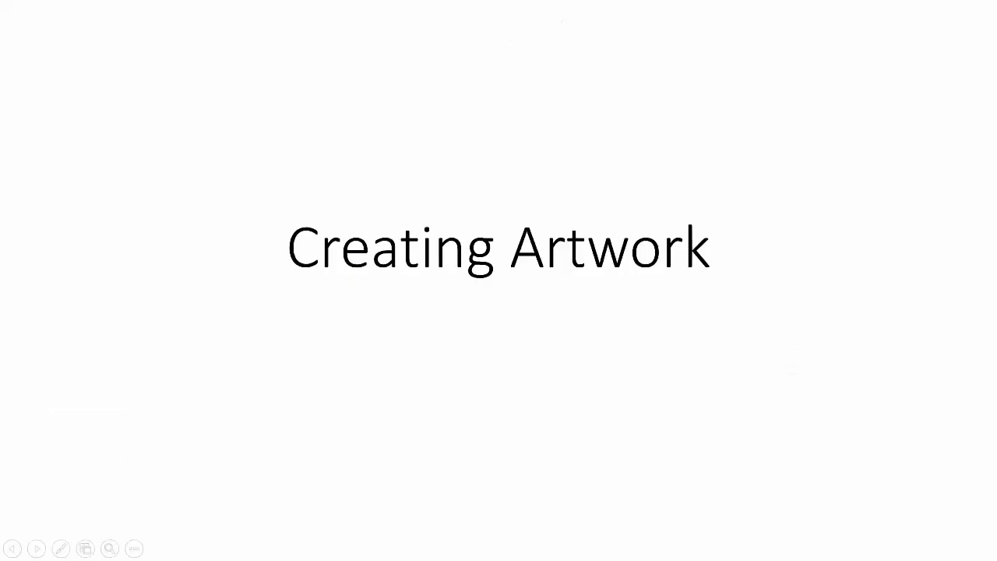
pyautogui.press('Right')
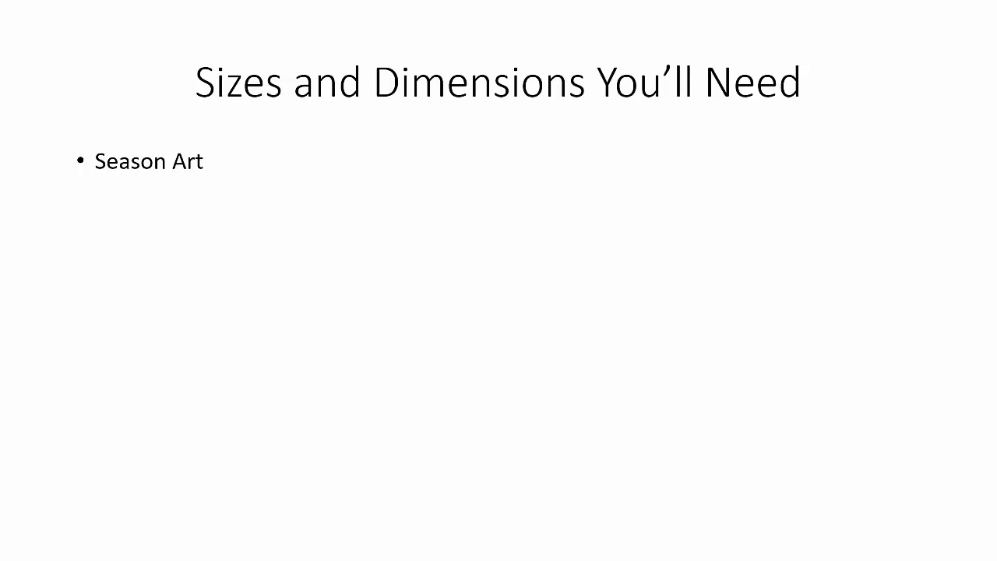
pyautogui.press('Right')
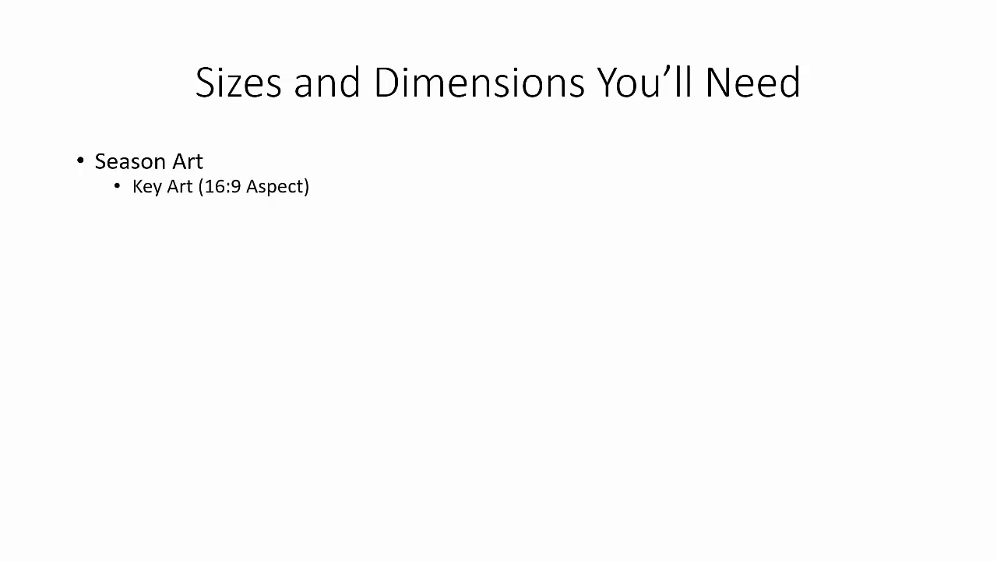
pyautogui.press('Right')
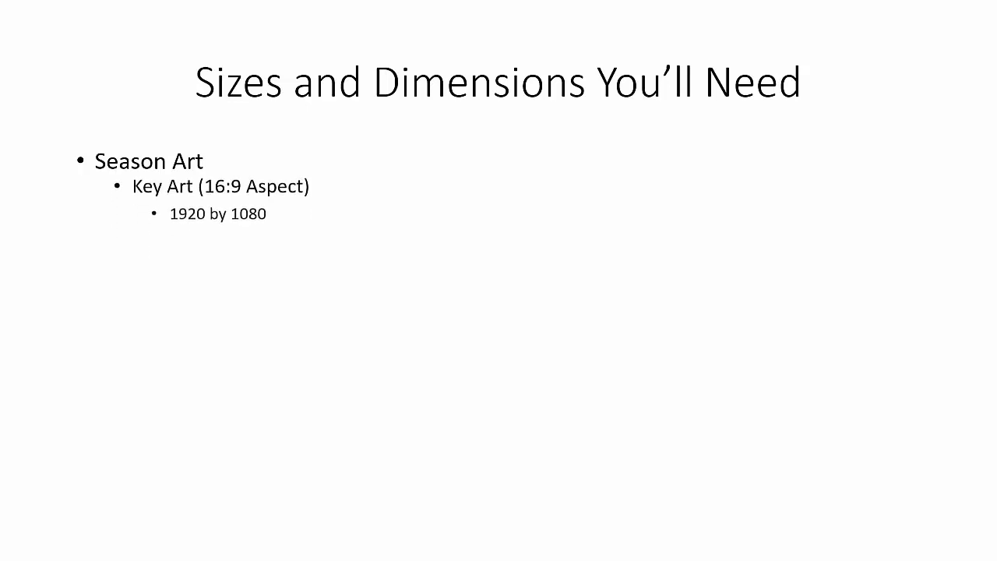